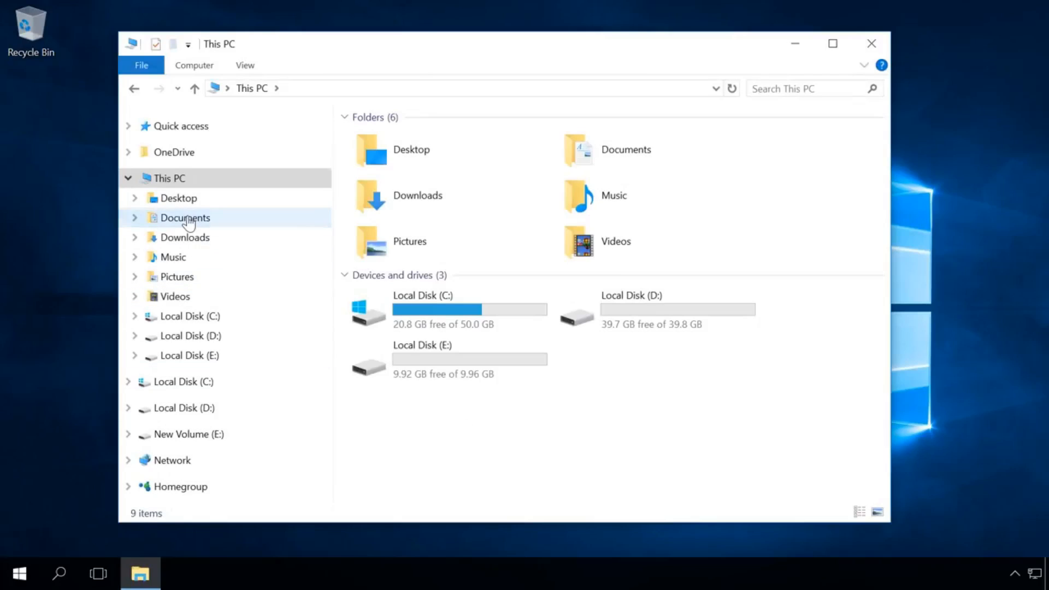
# Look through the files stored in the Documents and Pictures folders under This PC.
pyautogui.click(186, 218)
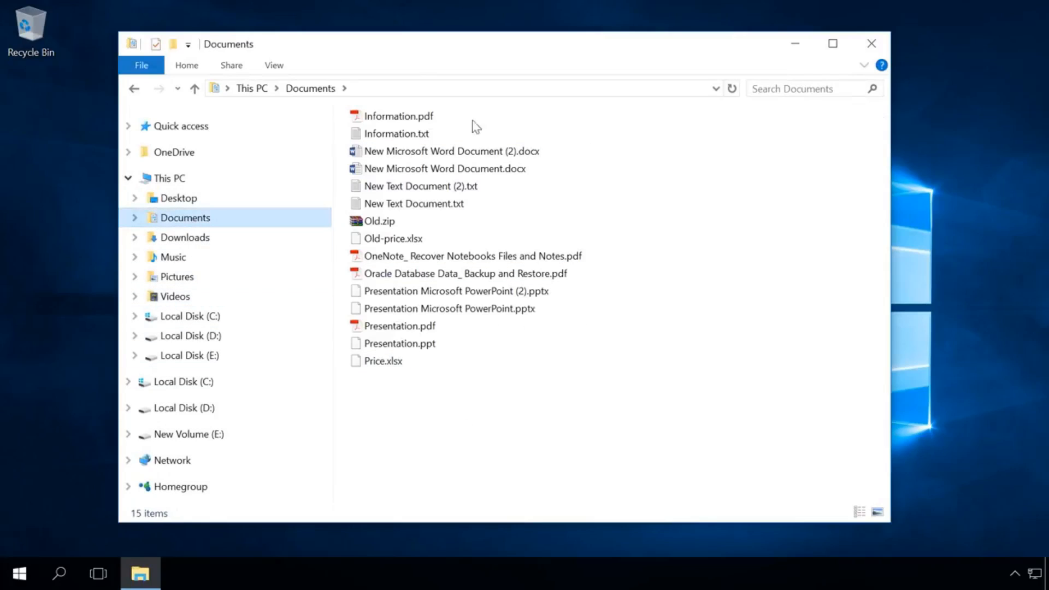
pyautogui.click(168, 278)
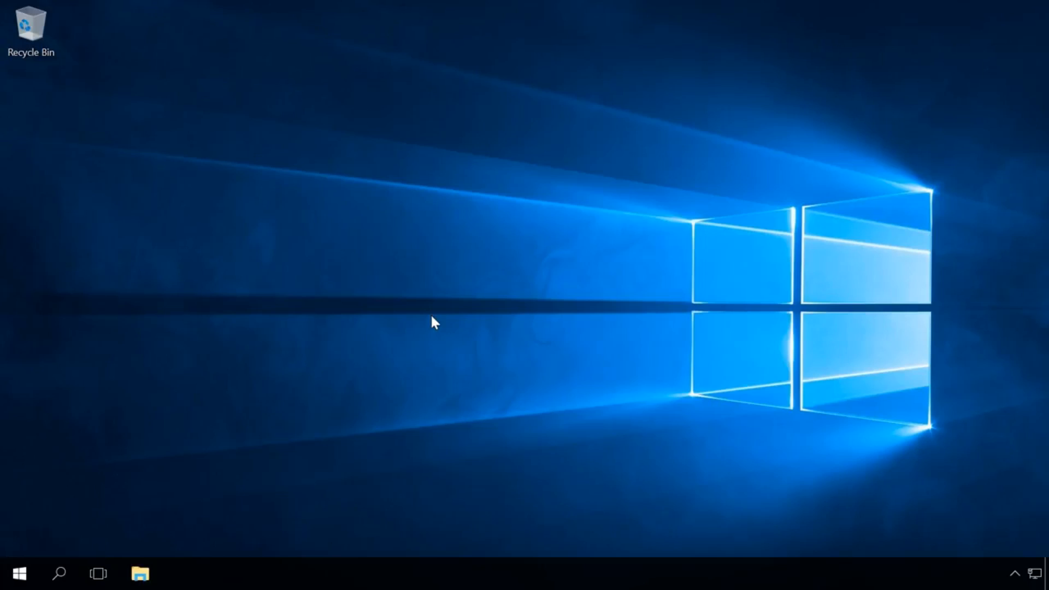
# Start Reset this PC from the Windows recovery settings and choose to remove everything.
pyautogui.click(22, 576)
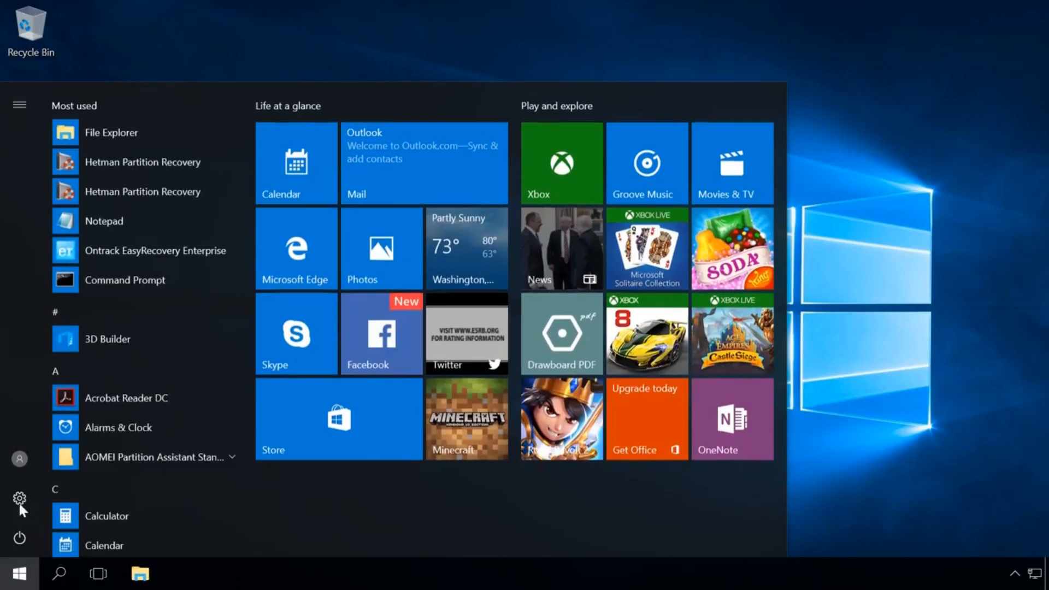
pyautogui.click(19, 499)
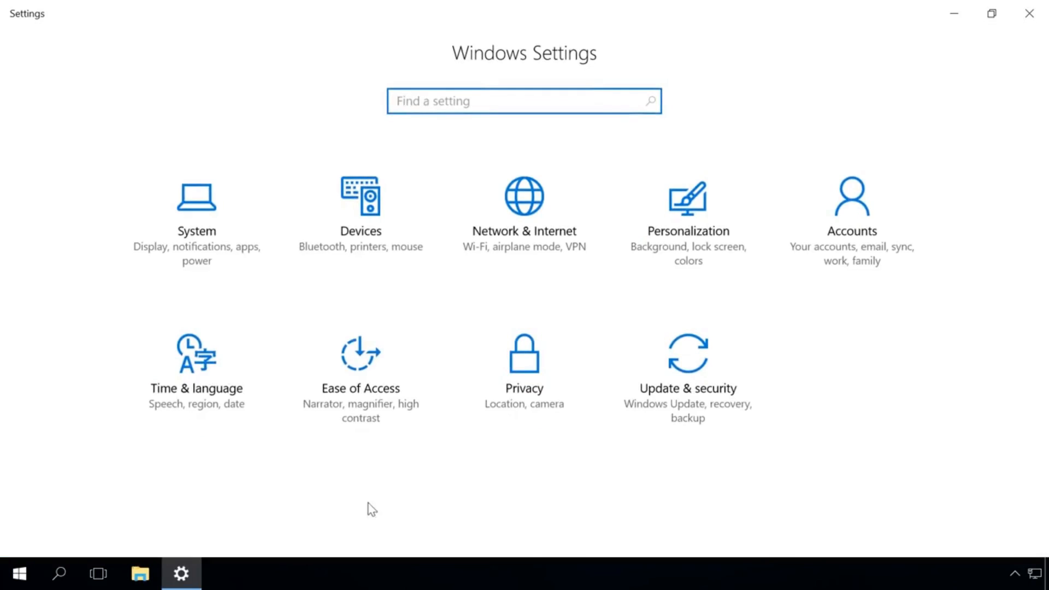
pyautogui.click(690, 403)
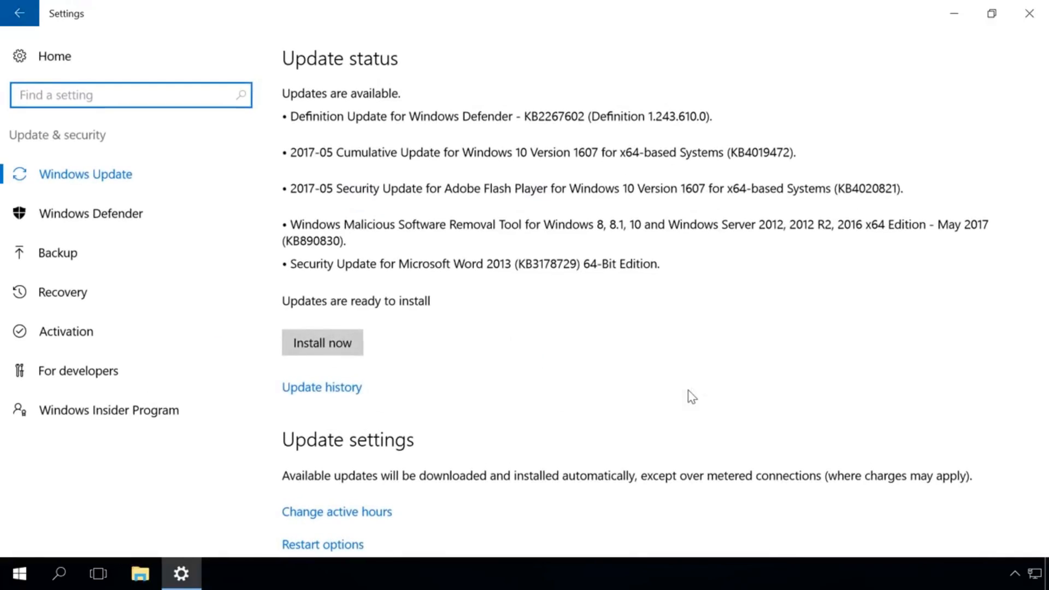
pyautogui.click(80, 288)
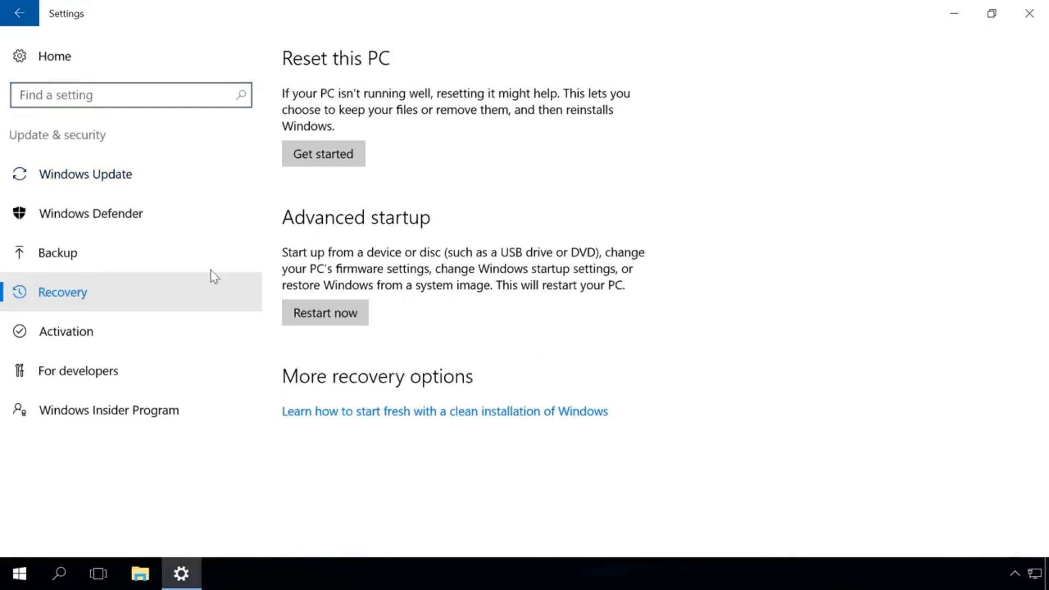
pyautogui.click(335, 157)
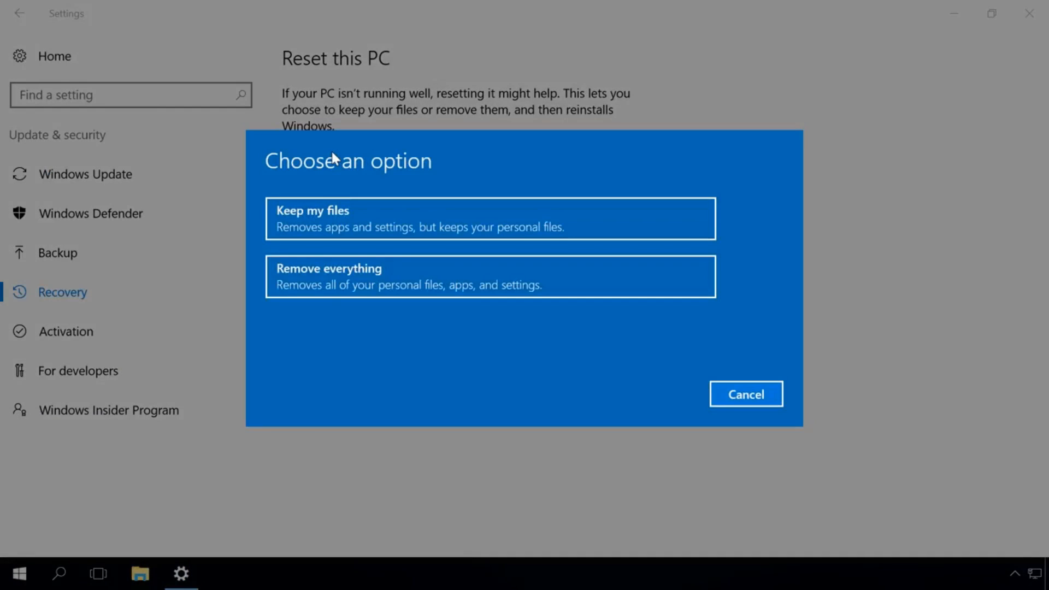
pyautogui.click(344, 279)
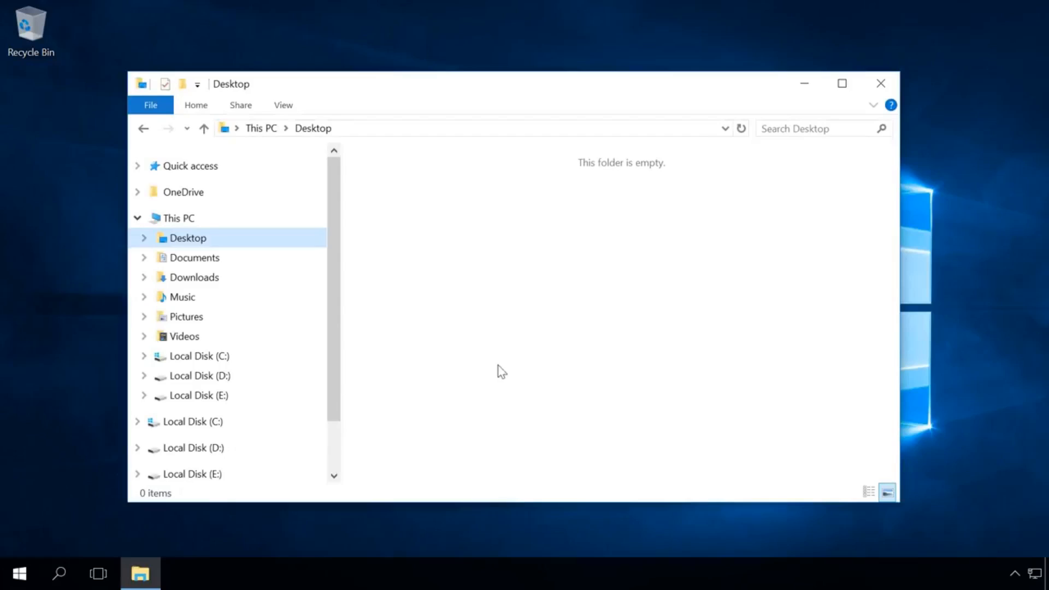
# Check the contents of the Documents and Pictures folders on the reset PC.
pyautogui.click(206, 268)
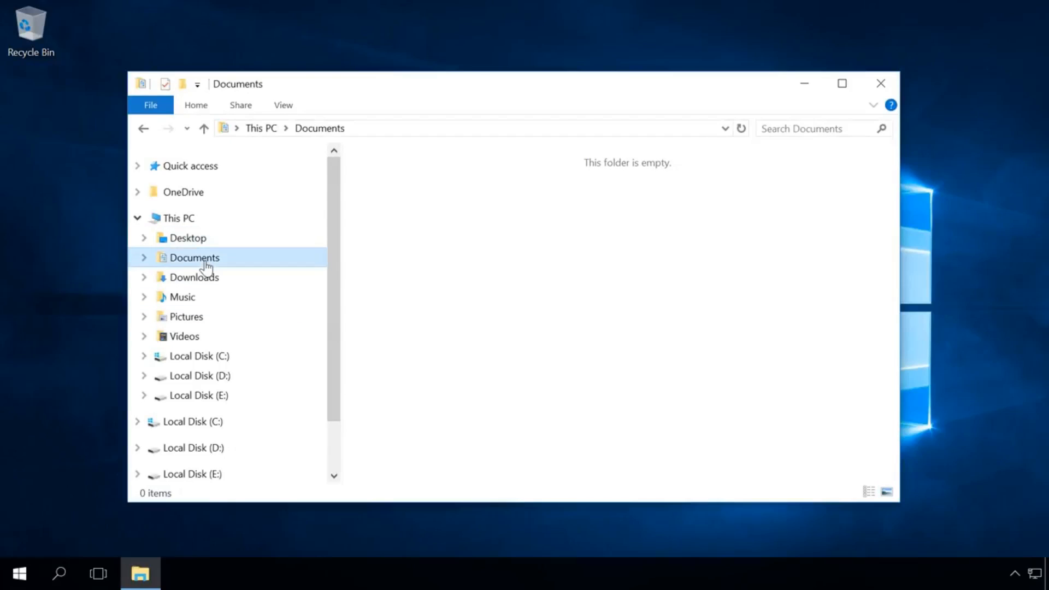
pyautogui.click(195, 322)
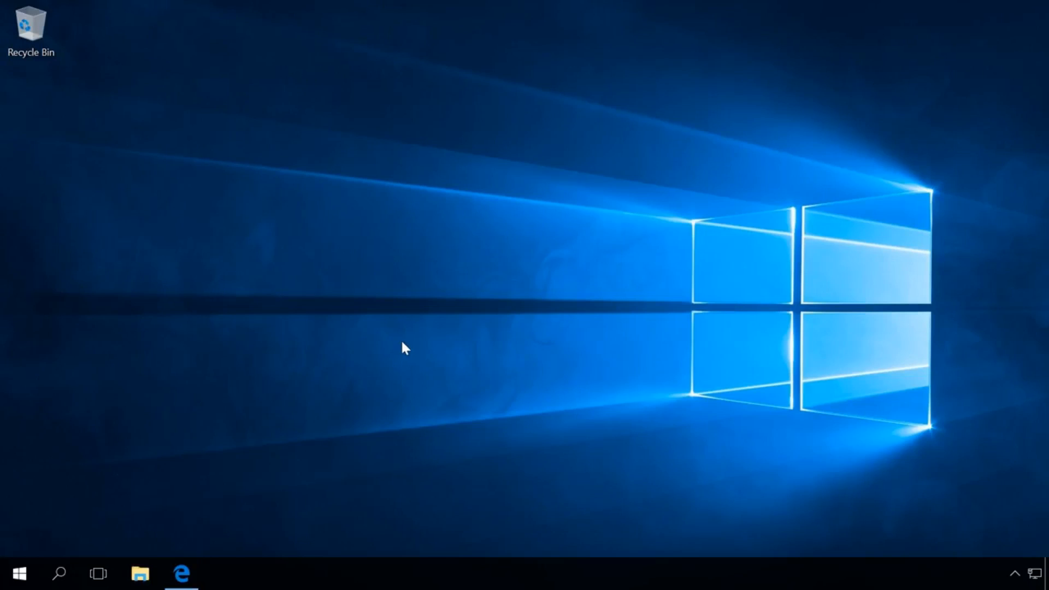
# Switch to Microsoft Edge and download the Hetman Partition Recovery installer, hetman_partition_recovery.exe, from hetmanrecovery.com, saving the file.
pyautogui.click(195, 577)
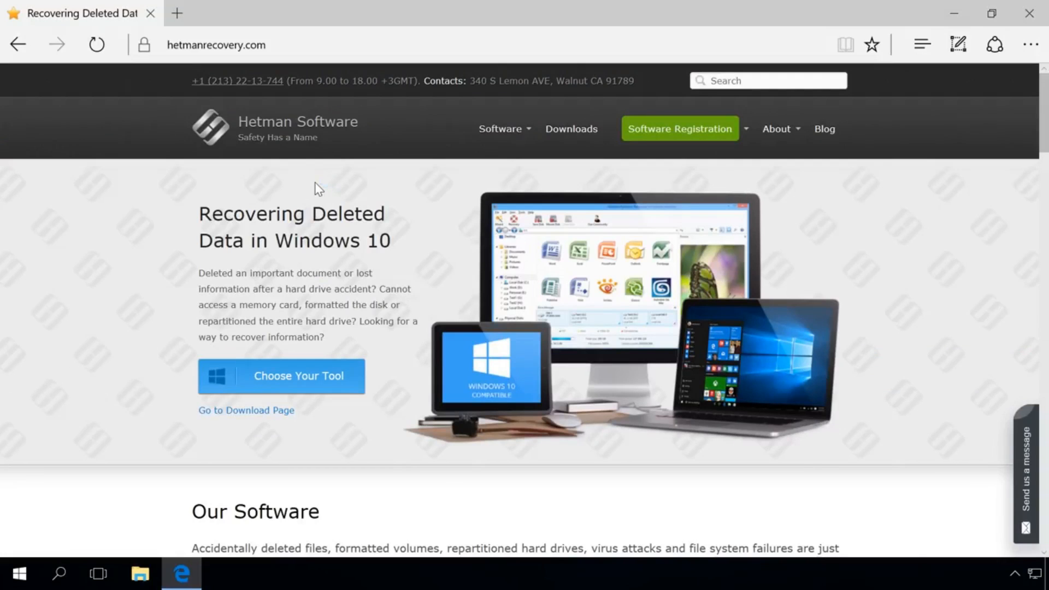
pyautogui.scroll(-8, 315, 185)
pyautogui.click(239, 177)
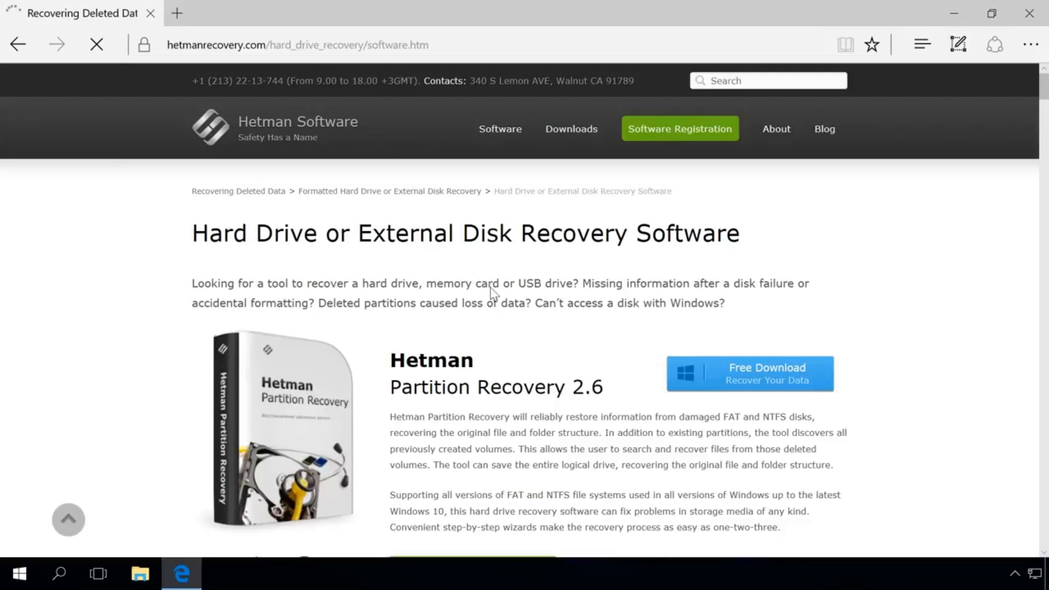
pyautogui.click(742, 373)
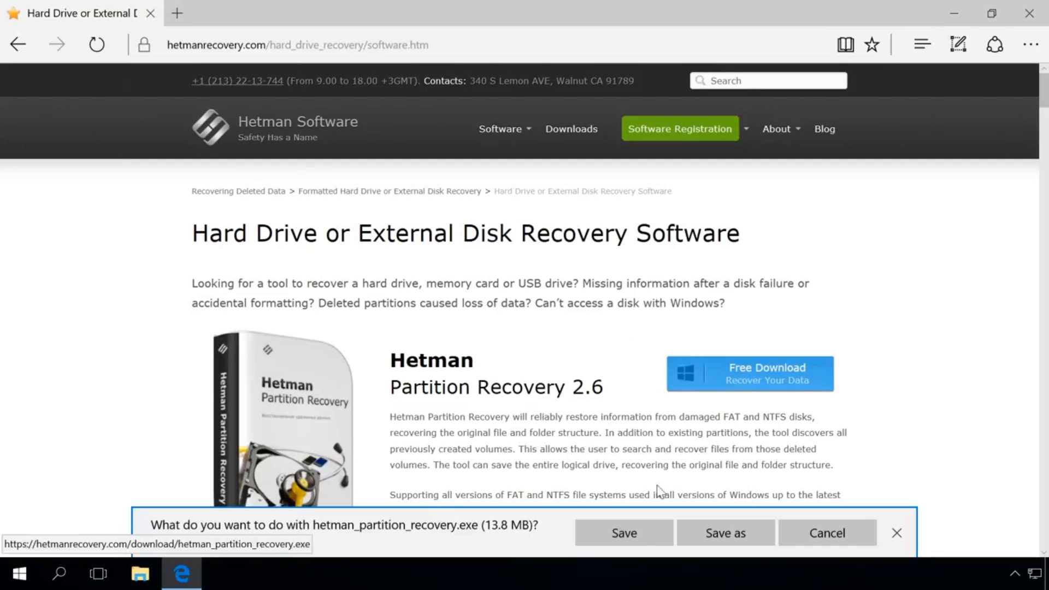
pyautogui.click(639, 533)
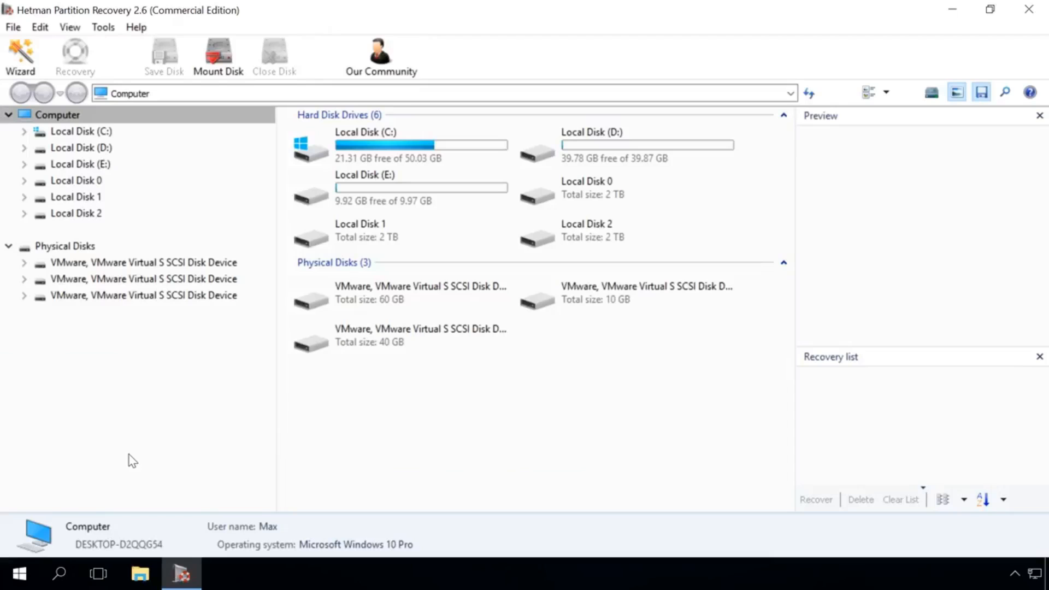
# Run a full analysis of Local Disk (C:) with NTFS, FAT and content-aware analysis included.
pyautogui.doubleClick(93, 132)
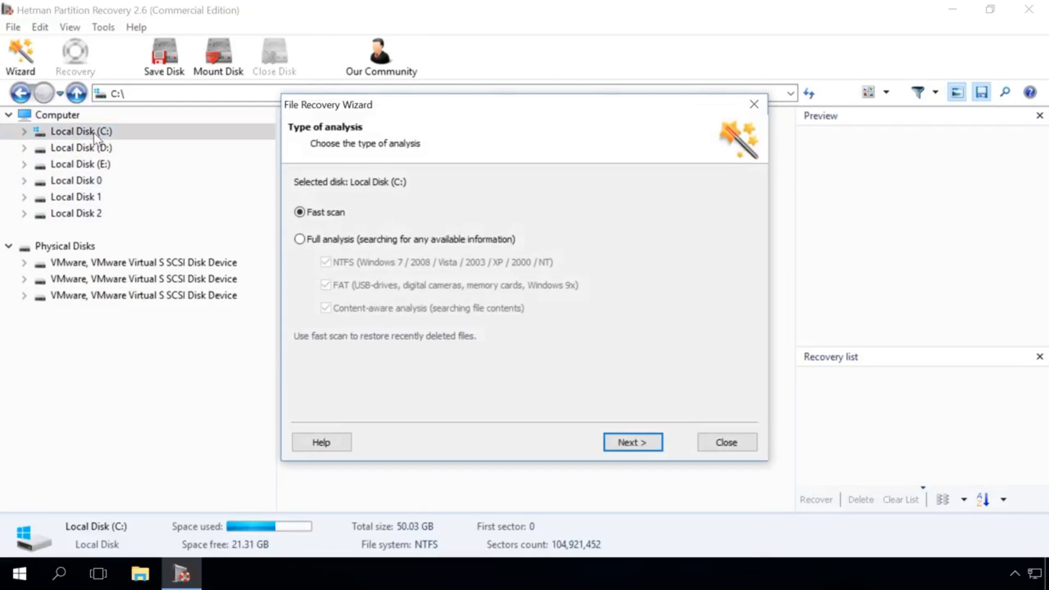
pyautogui.click(315, 240)
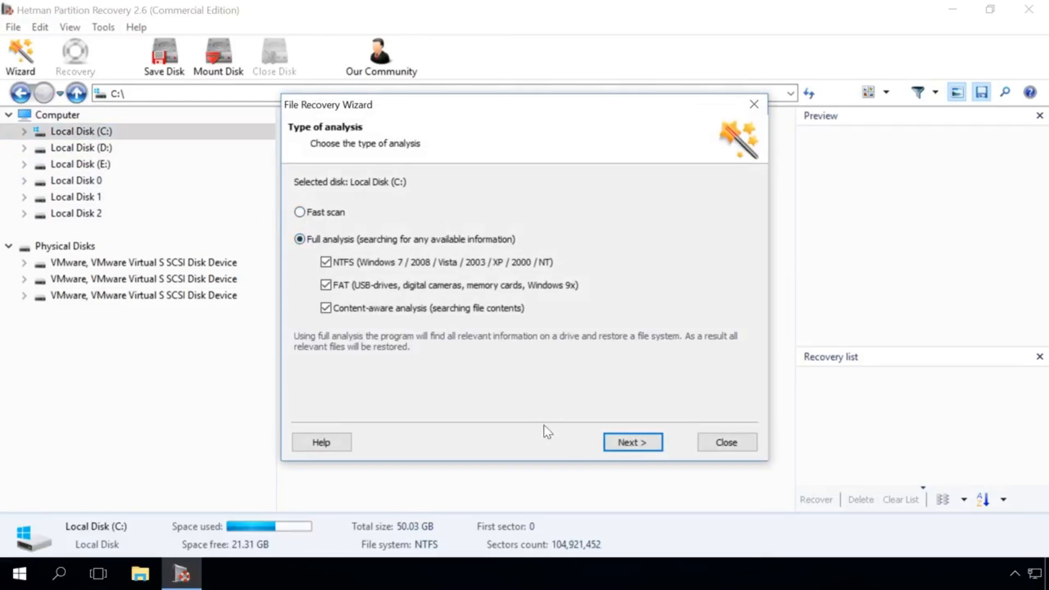
pyautogui.click(632, 443)
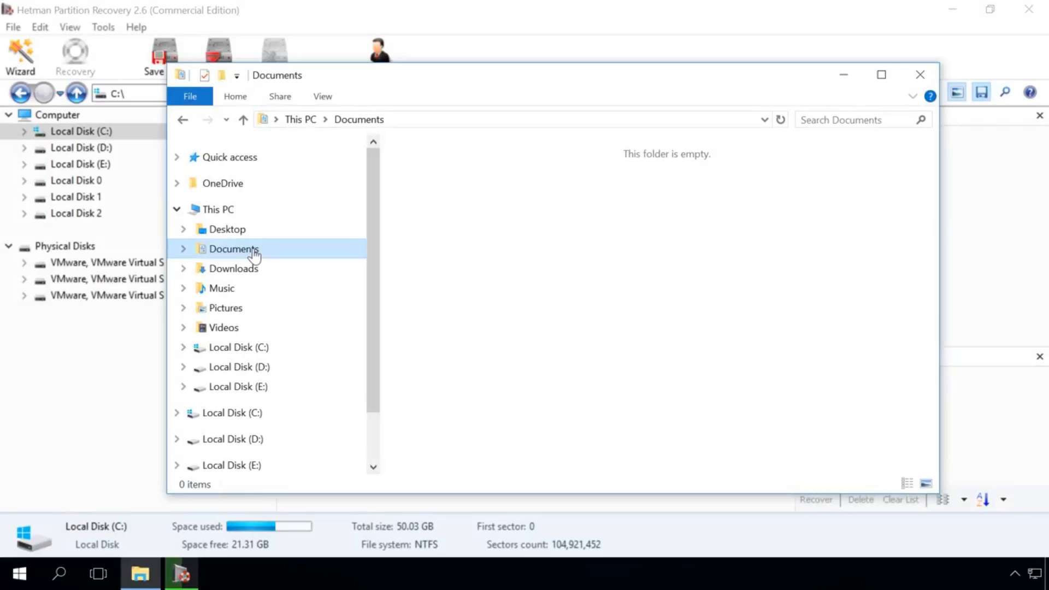
# Check the Pictures, Downloads and Desktop folders of This PC in File Explorer.
pyautogui.click(227, 310)
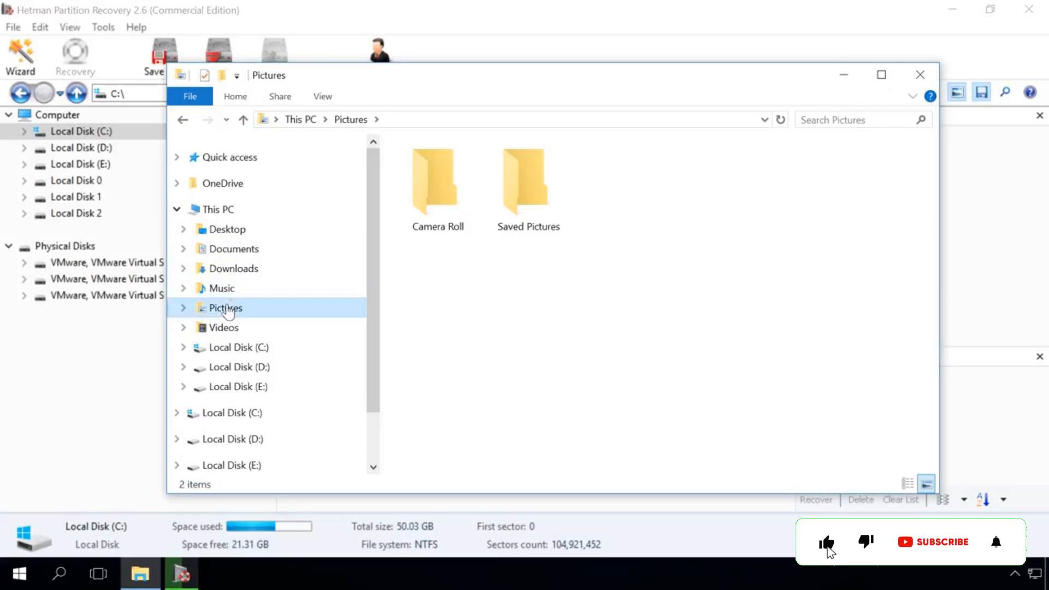
pyautogui.click(233, 270)
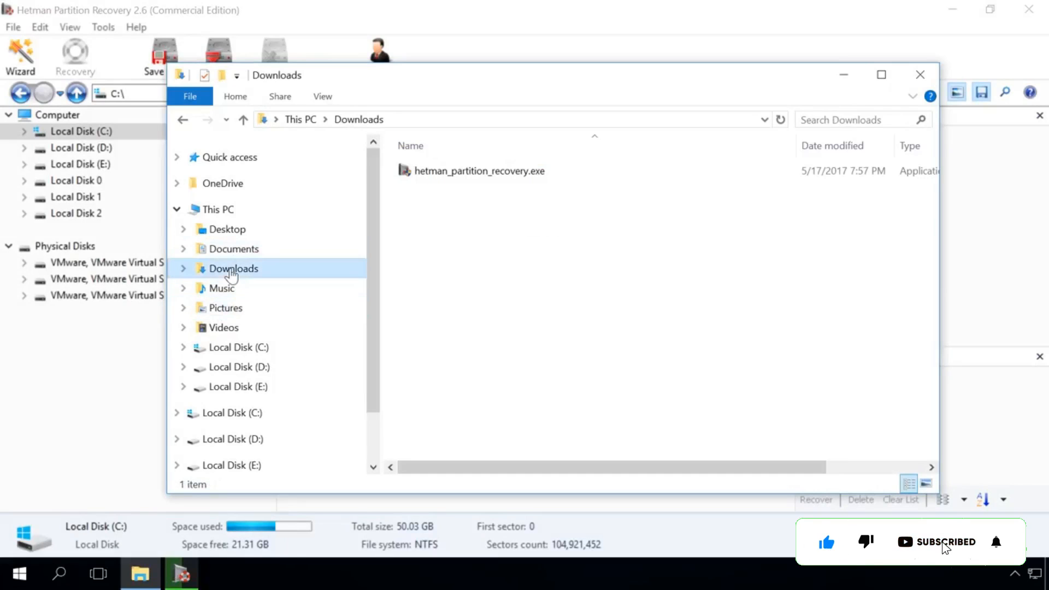
pyautogui.click(226, 230)
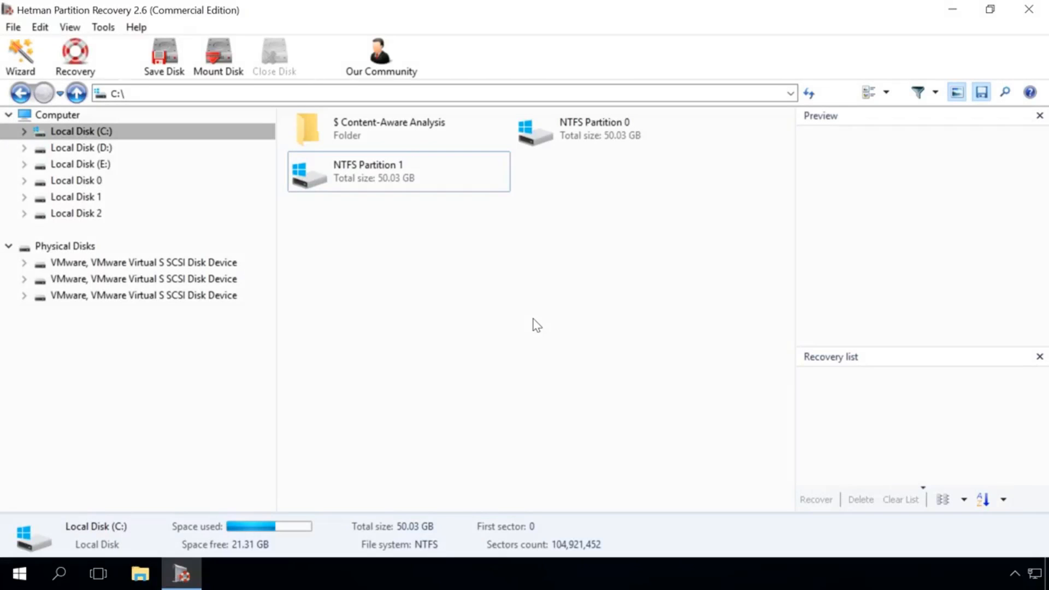
# Expand the scanned Local Disk (C:) down to the Users folder in NTFS Partition 1.
pyautogui.doubleClick(80, 131)
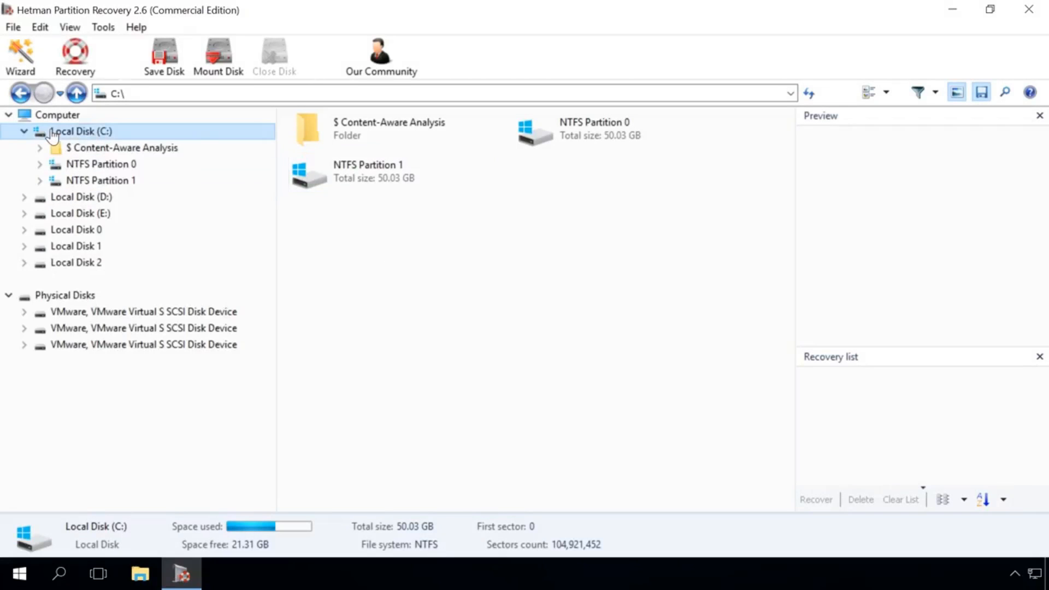
pyautogui.doubleClick(82, 181)
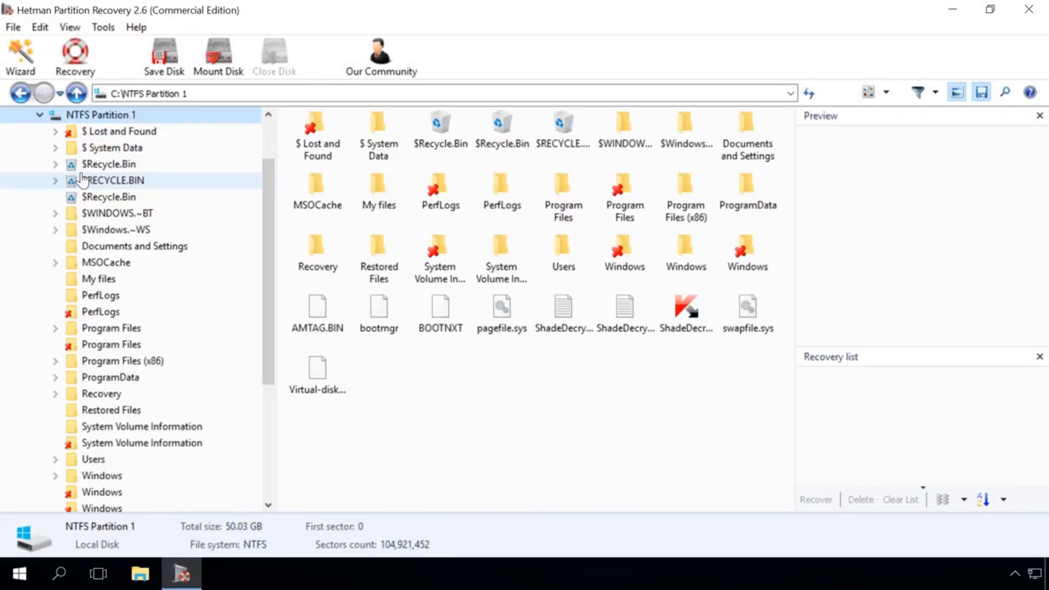
pyautogui.scroll(-1, 90, 228)
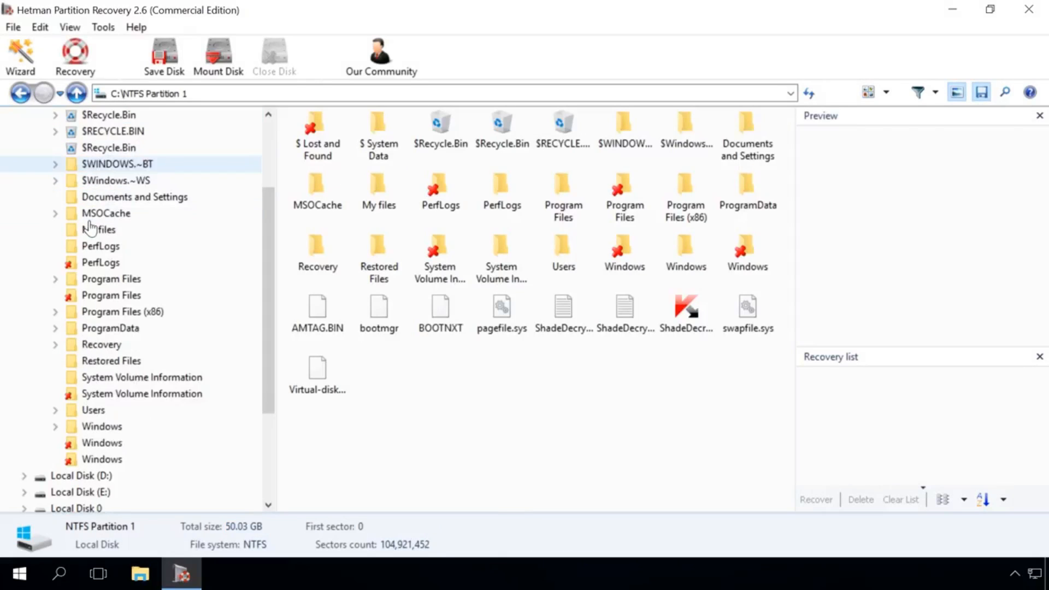
pyautogui.doubleClick(96, 410)
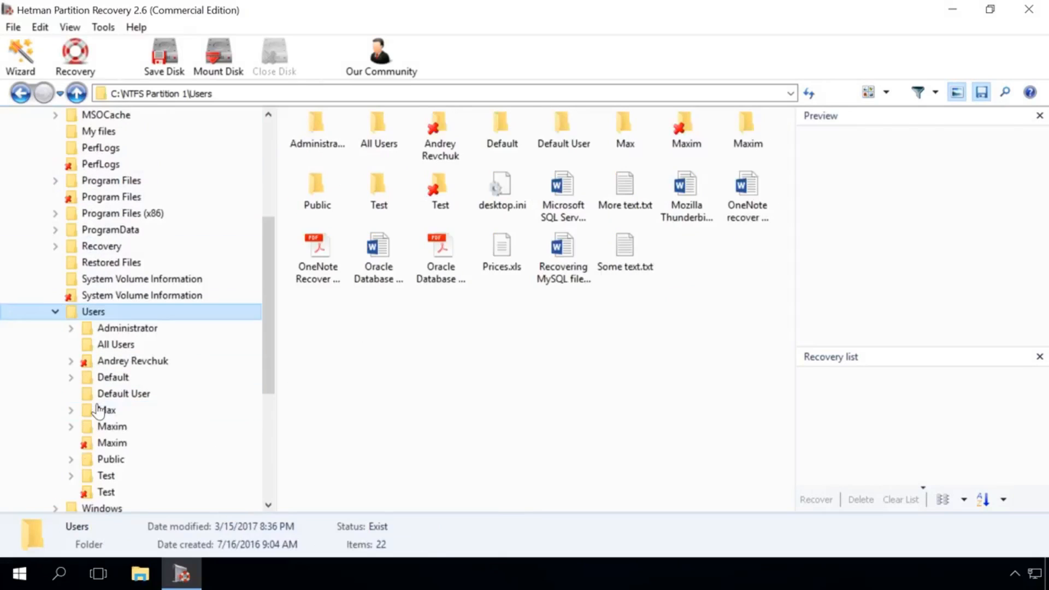
# Preview Prices.xls, the Microsoft SQL Server Word document and a PDF file in the Users folder.
pyautogui.click(498, 266)
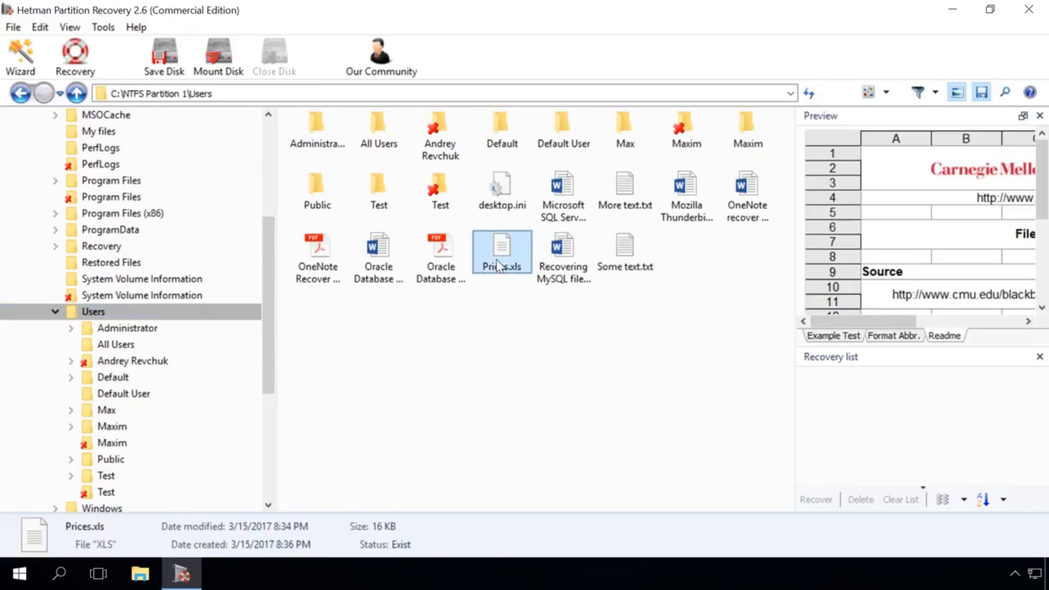
pyautogui.click(565, 199)
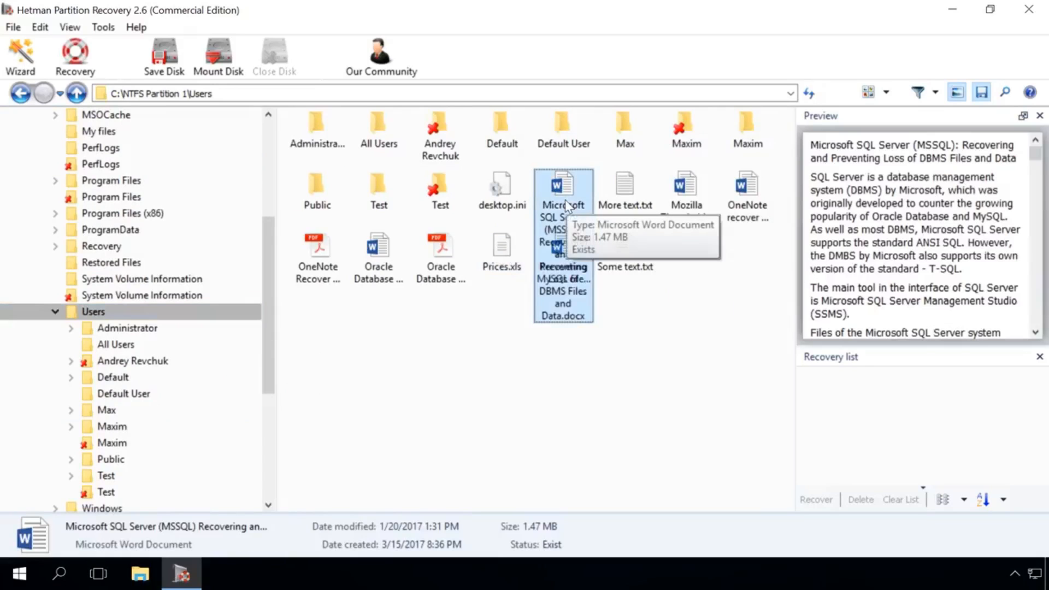
pyautogui.click(458, 282)
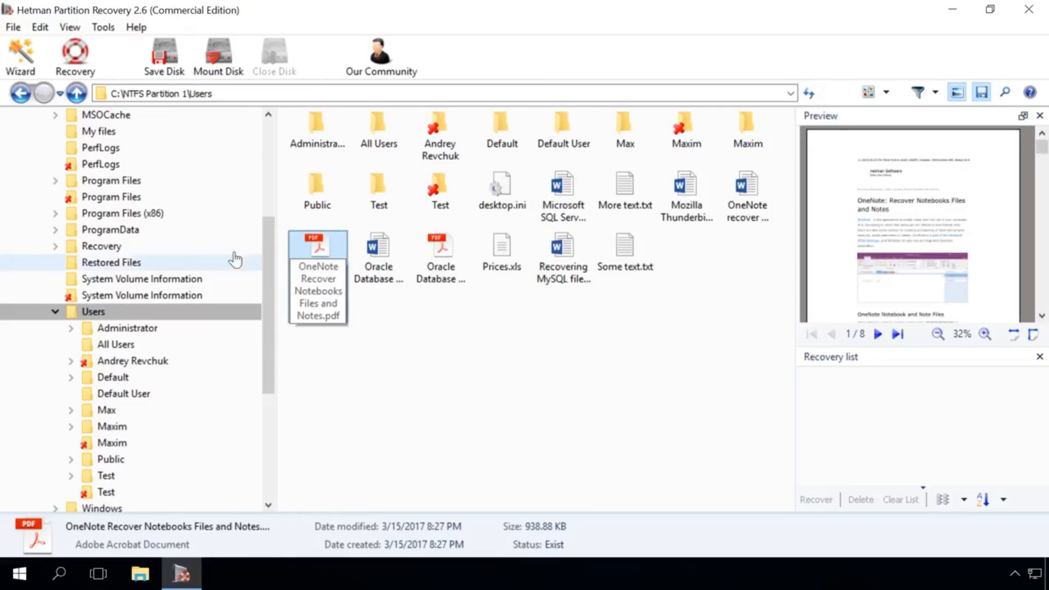
# Expand $ Lost and Found in NTFS Partition 1 and examine its subfolders from Folder 34 through Folder 474.
pyautogui.scroll(3, 199, 246)
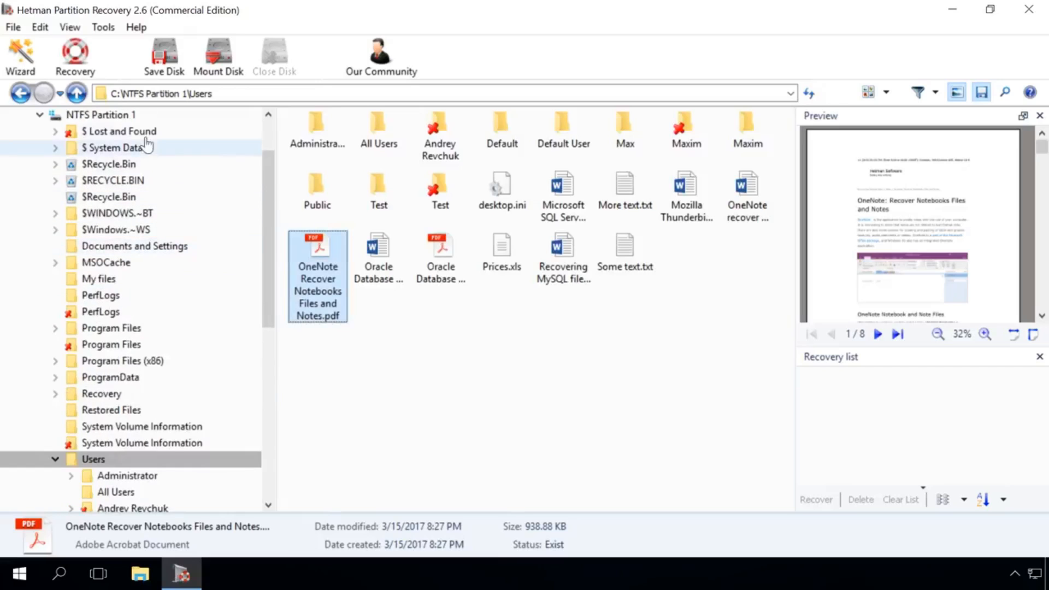
pyautogui.click(55, 132)
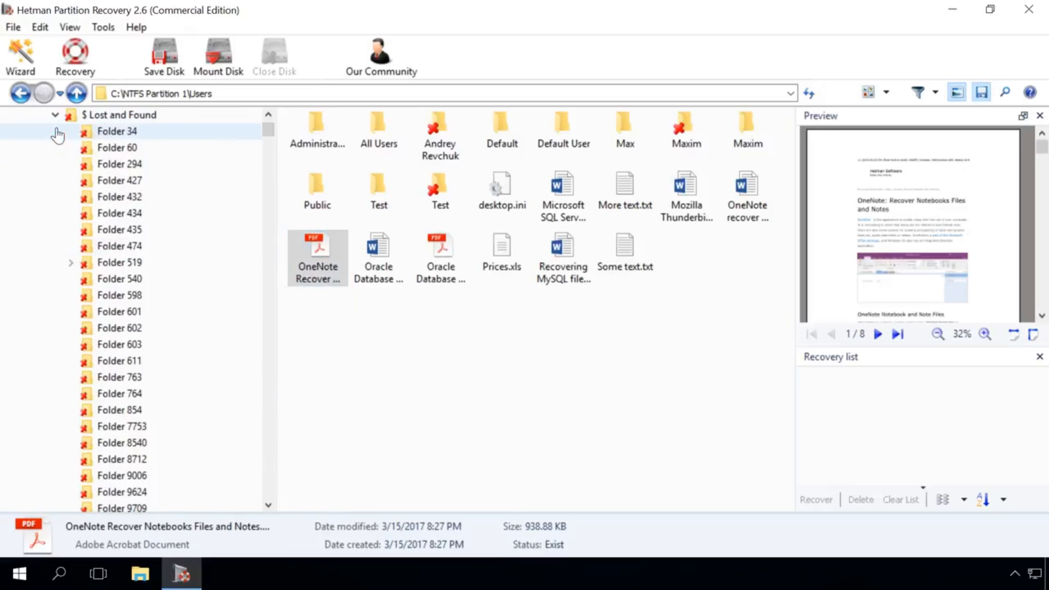
pyautogui.click(110, 132)
pyautogui.click(115, 148)
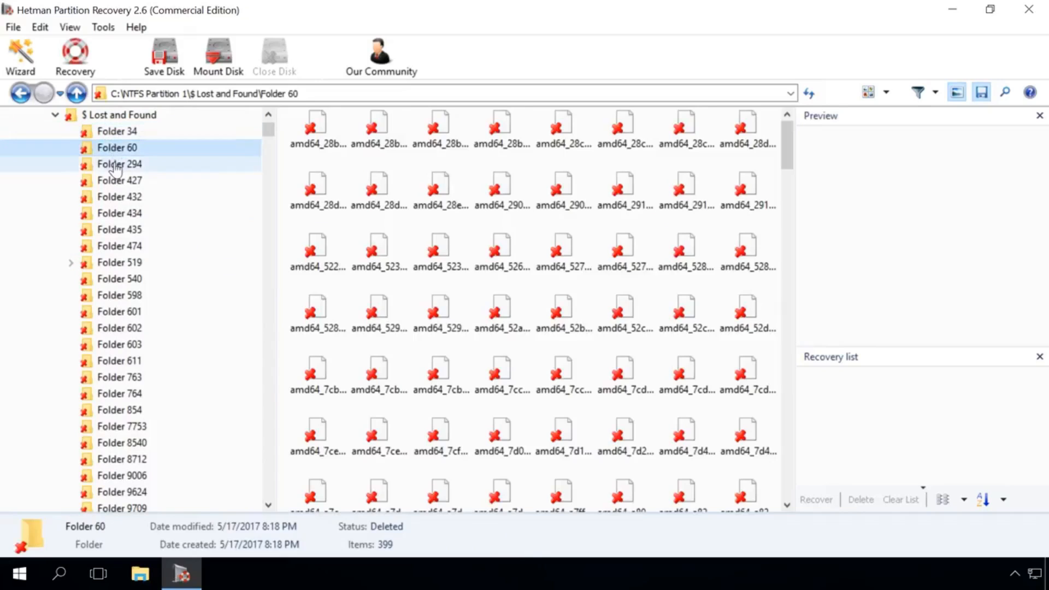
pyautogui.click(116, 165)
pyautogui.click(118, 181)
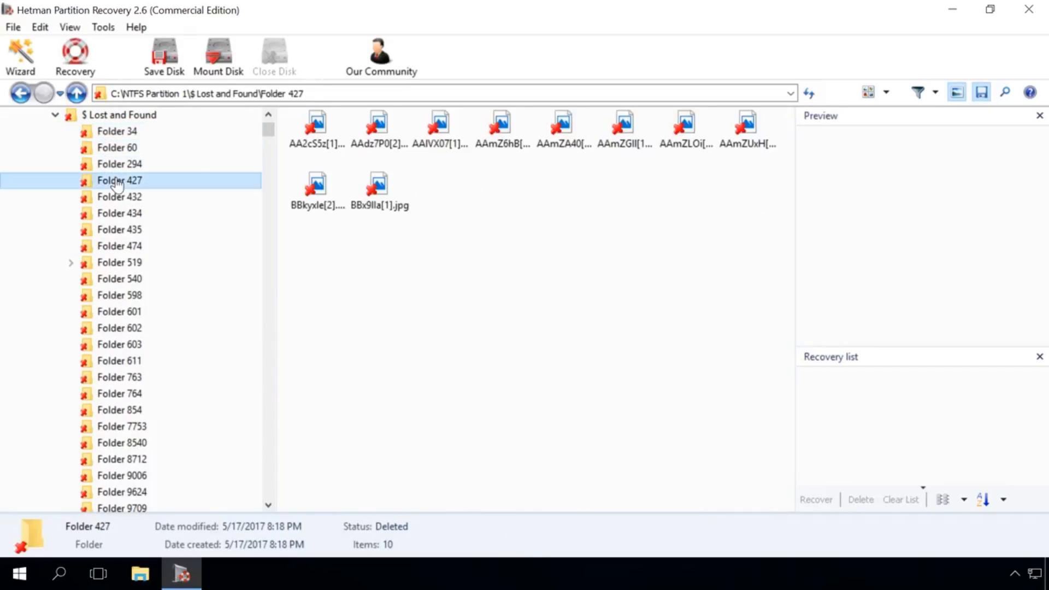
pyautogui.click(121, 196)
pyautogui.click(121, 214)
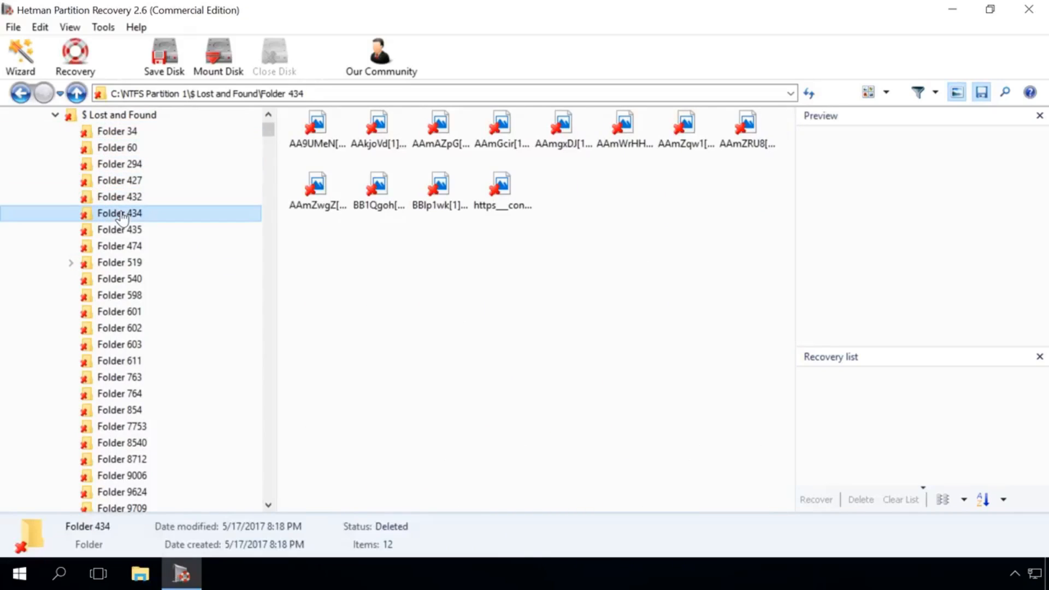
pyautogui.click(122, 231)
pyautogui.click(126, 248)
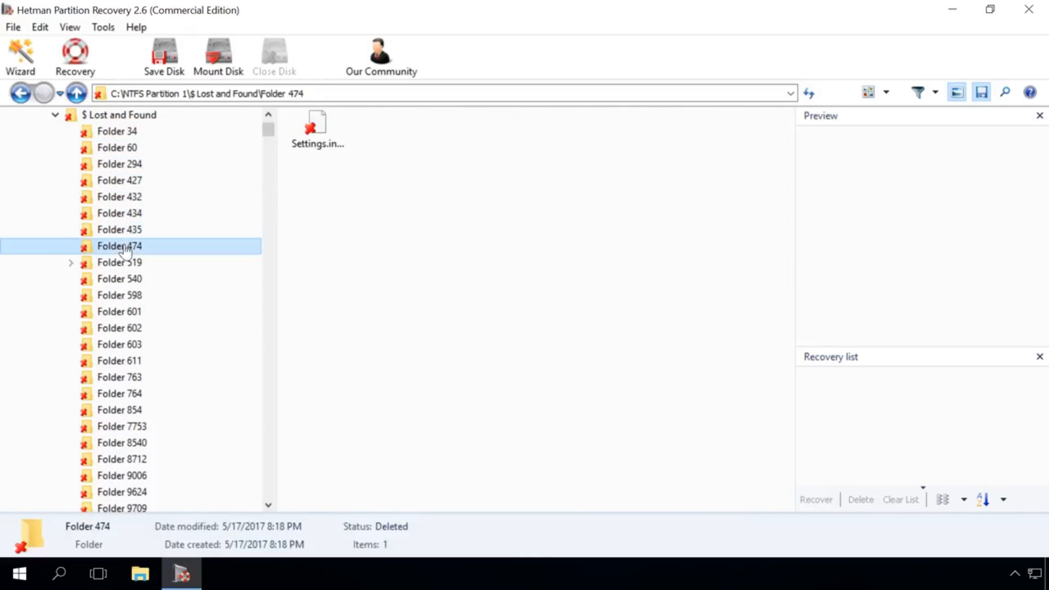
# Expand Folder 519 in $ Lost and Found, collapse it again and view the contents of Folder 540.
pyautogui.doubleClick(123, 263)
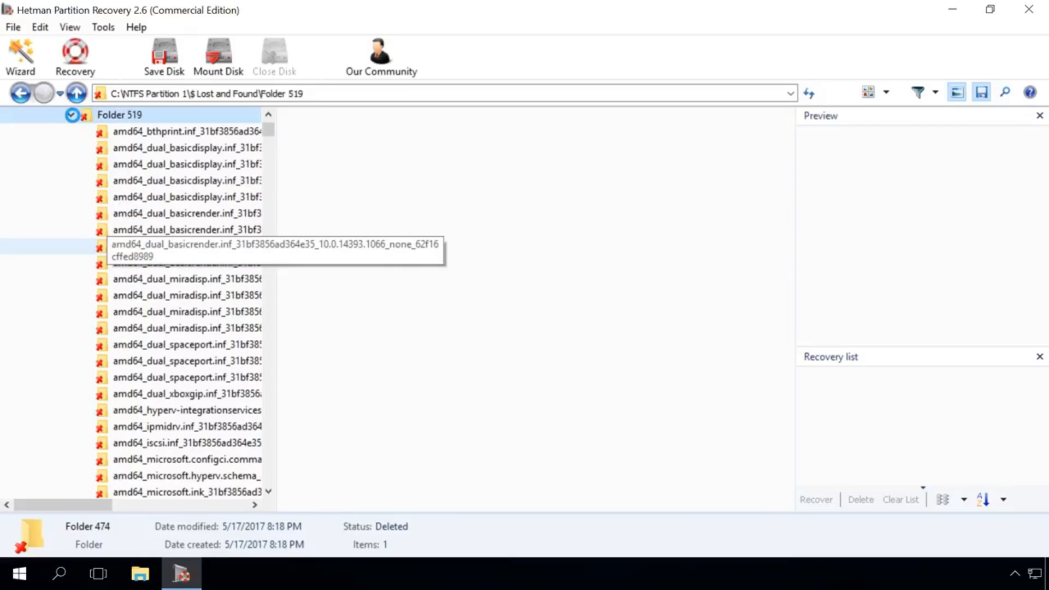
pyautogui.click(71, 115)
pyautogui.click(107, 134)
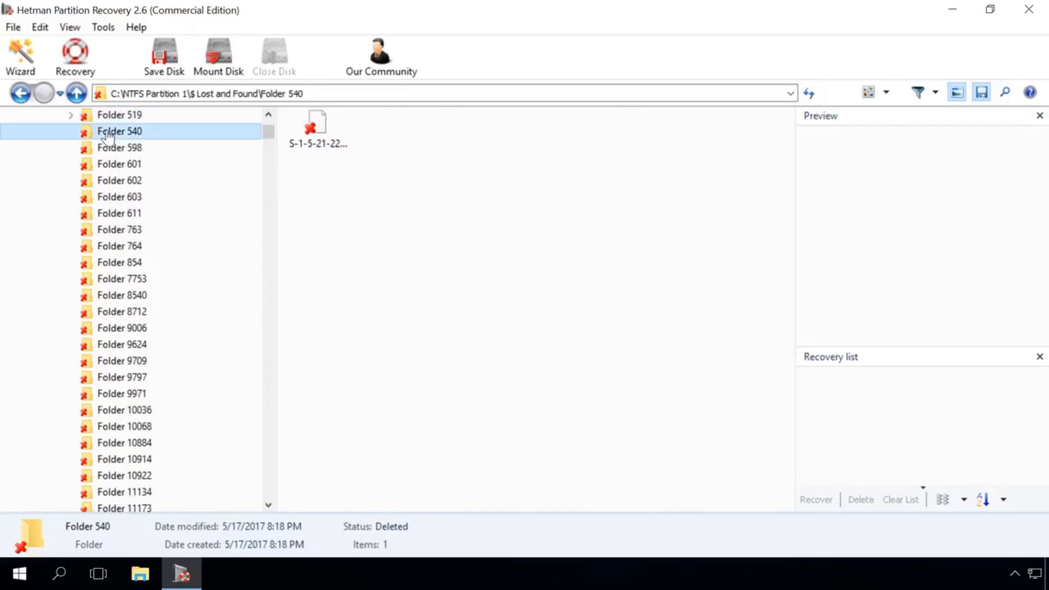
# Collapse $ Lost and Found in NTFS Partition 1 and expand the $ Content-Aware Analysis folder of Local Disk (C:).
pyautogui.scroll(4, 107, 135)
pyautogui.press('Left')
pyautogui.press('Left')
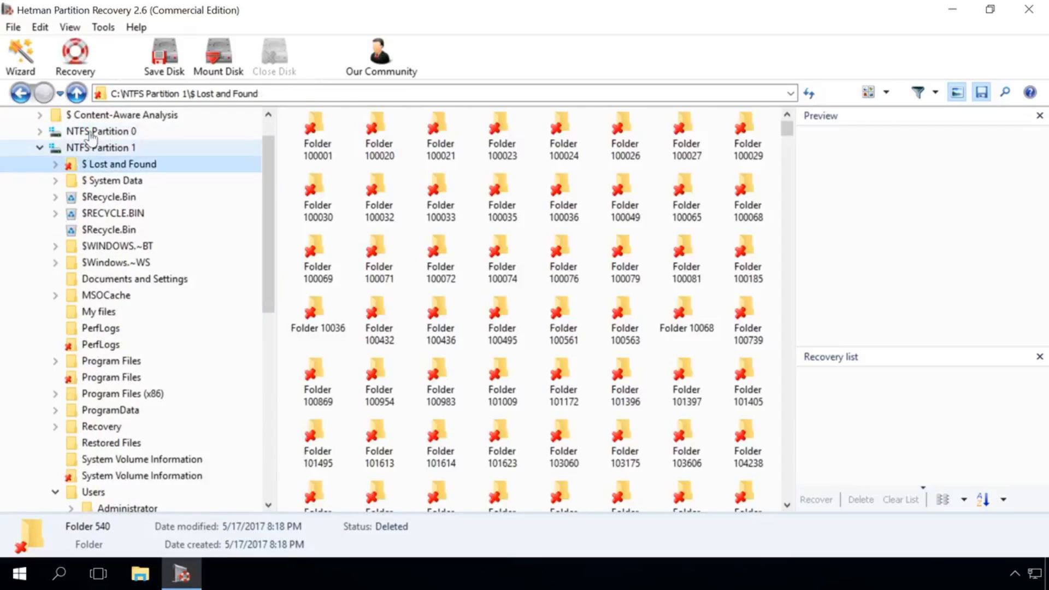
pyautogui.scroll(2, 93, 135)
pyautogui.doubleClick(100, 146)
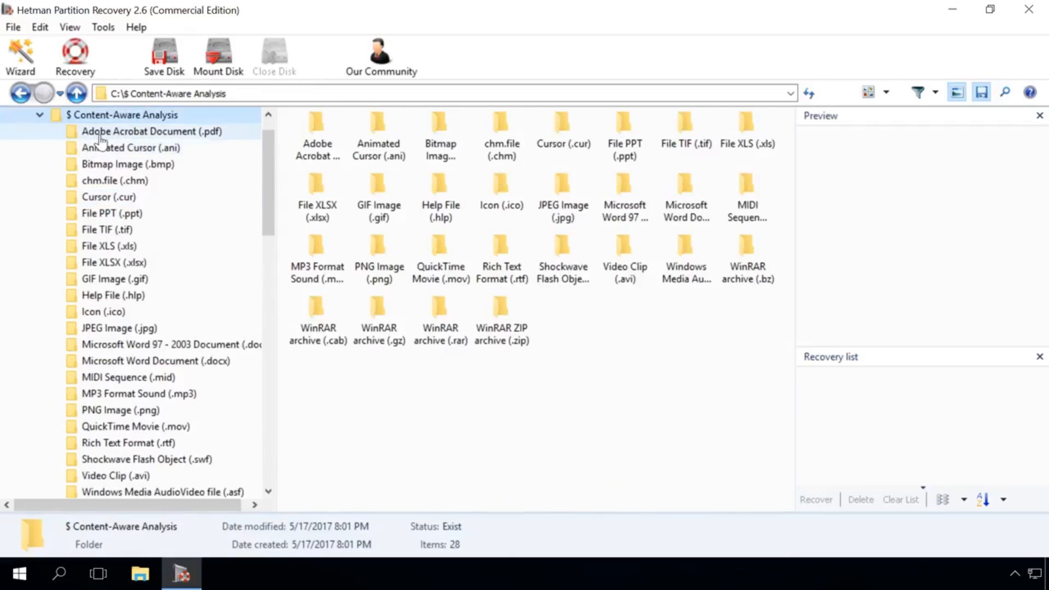
# Preview File 00001.pdf in the Adobe Acrobat Document folder and File 00001.xls in the File XLS folder.
pyautogui.click(100, 137)
pyautogui.click(313, 126)
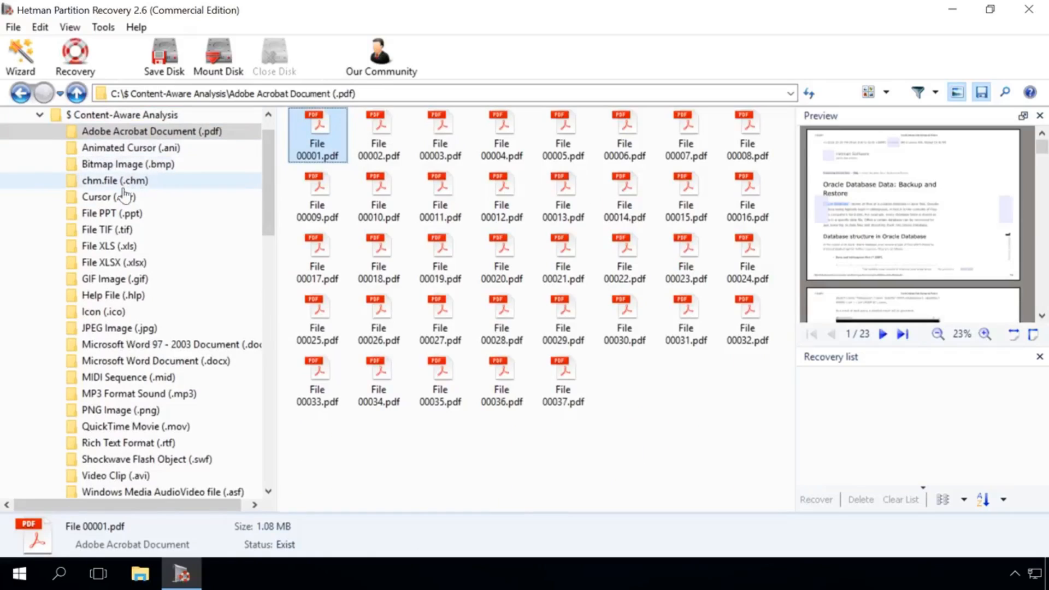
pyautogui.click(130, 215)
pyautogui.click(124, 245)
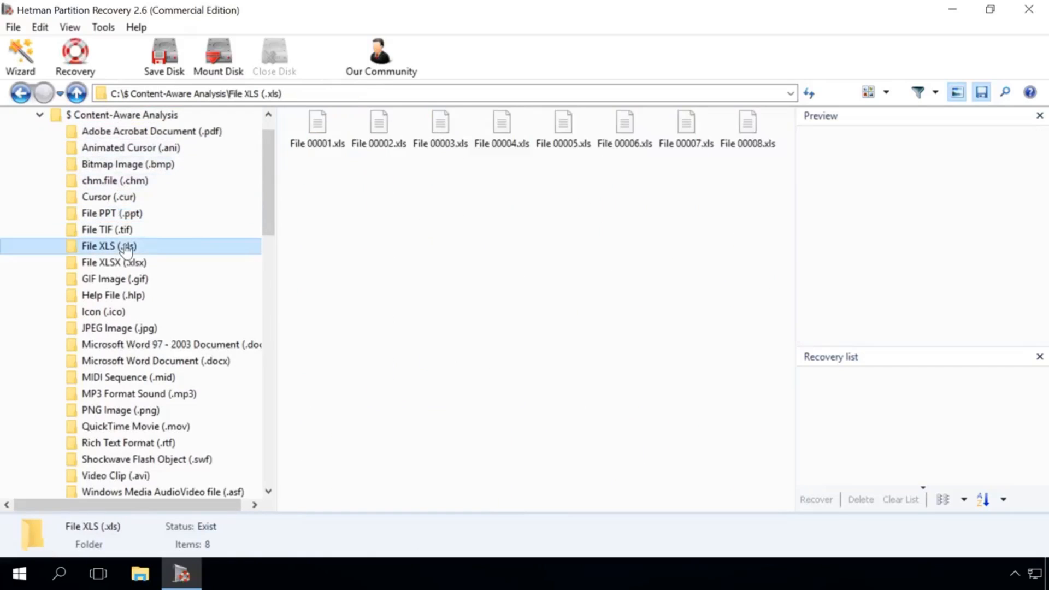
pyautogui.click(320, 122)
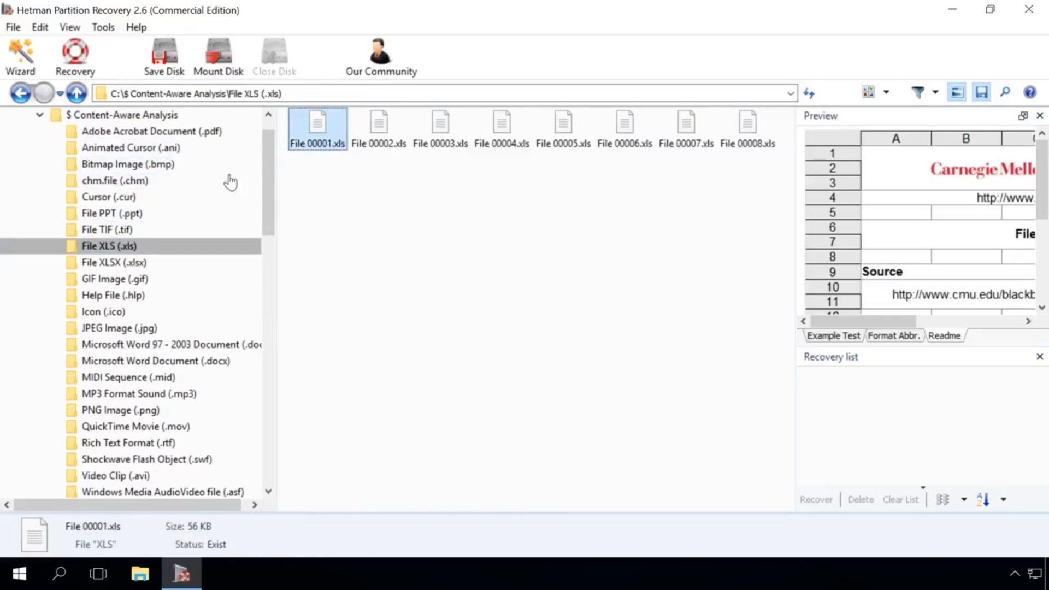
# Preview File 00001.zip in the WinRAR ZIP archive folder and add it to the recovery list.
pyautogui.scroll(-2, 174, 221)
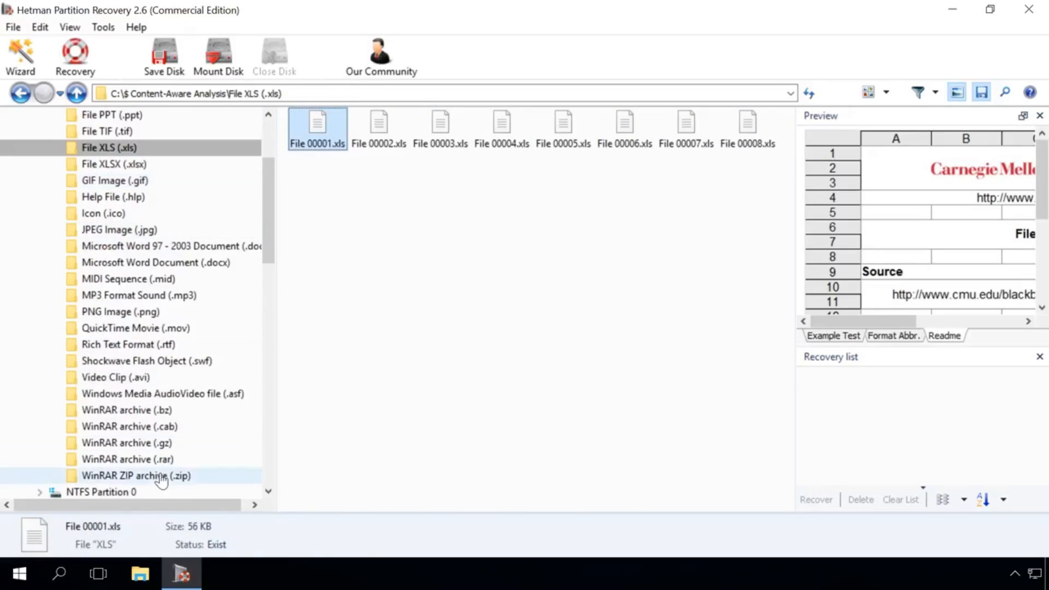
pyautogui.click(161, 477)
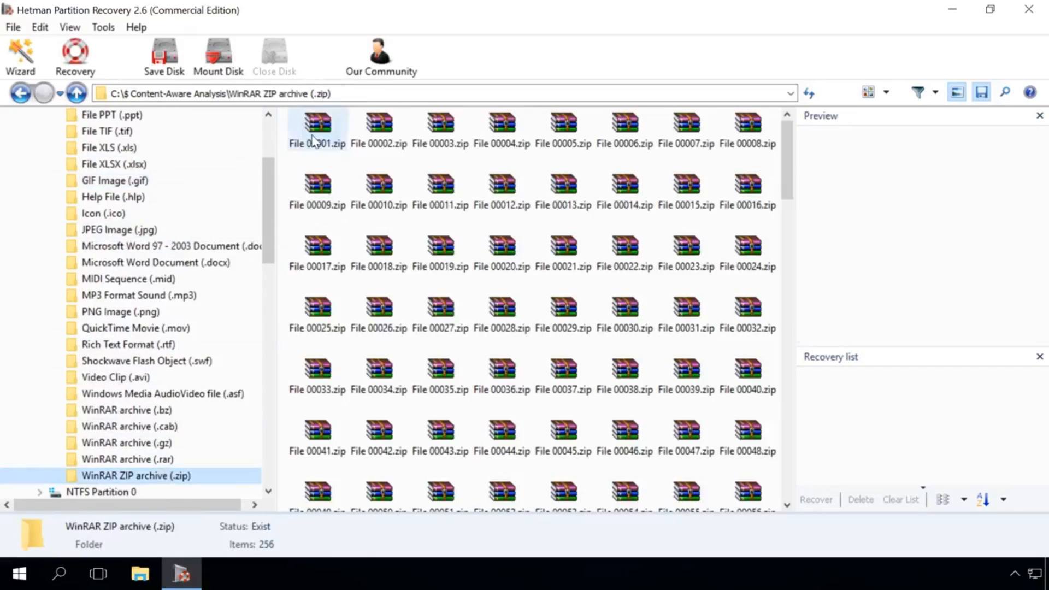
pyautogui.click(313, 140)
pyautogui.moveTo(314, 140); pyautogui.dragTo(855, 424)
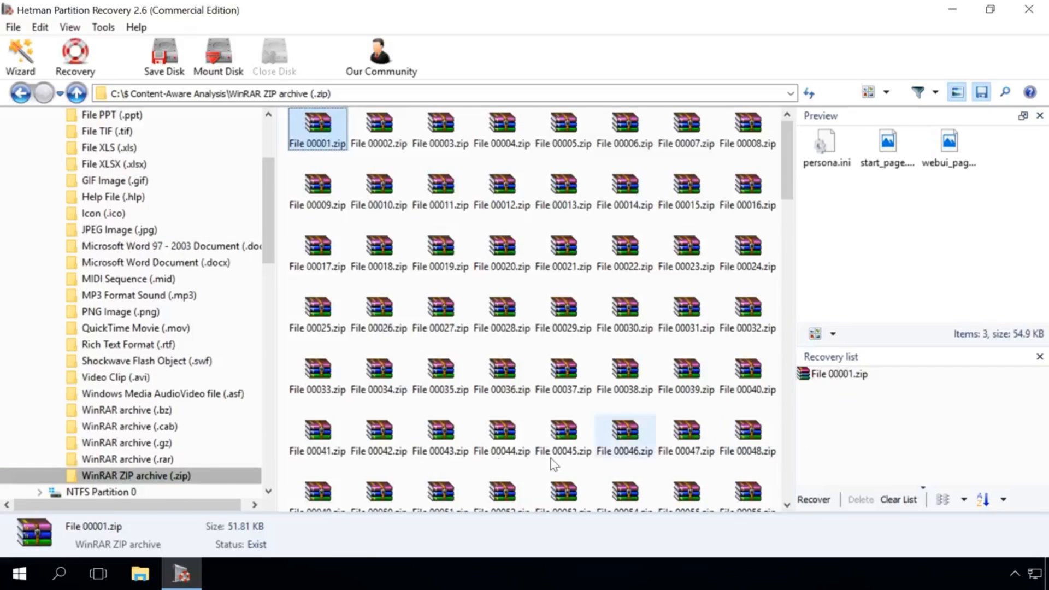
# Preview File 03230.jpg and File 03231.jpg in the JPEG Image folder and add File 03231.jpg to the recovery list.
pyautogui.scroll(1, 186, 467)
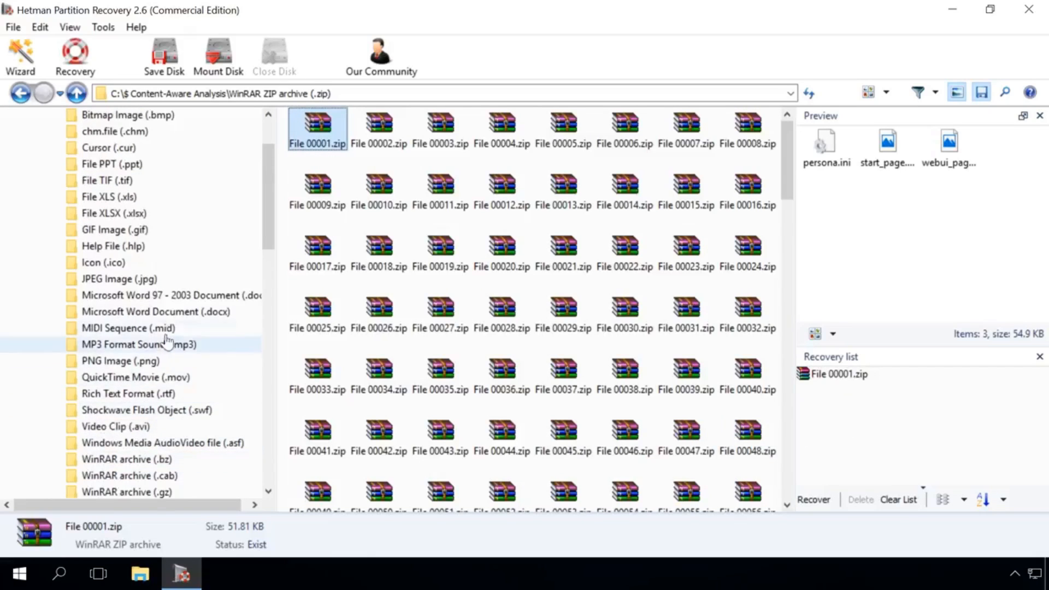
pyautogui.click(161, 281)
pyautogui.moveTo(790, 134); pyautogui.dragTo(771, 418)
pyautogui.click(626, 346)
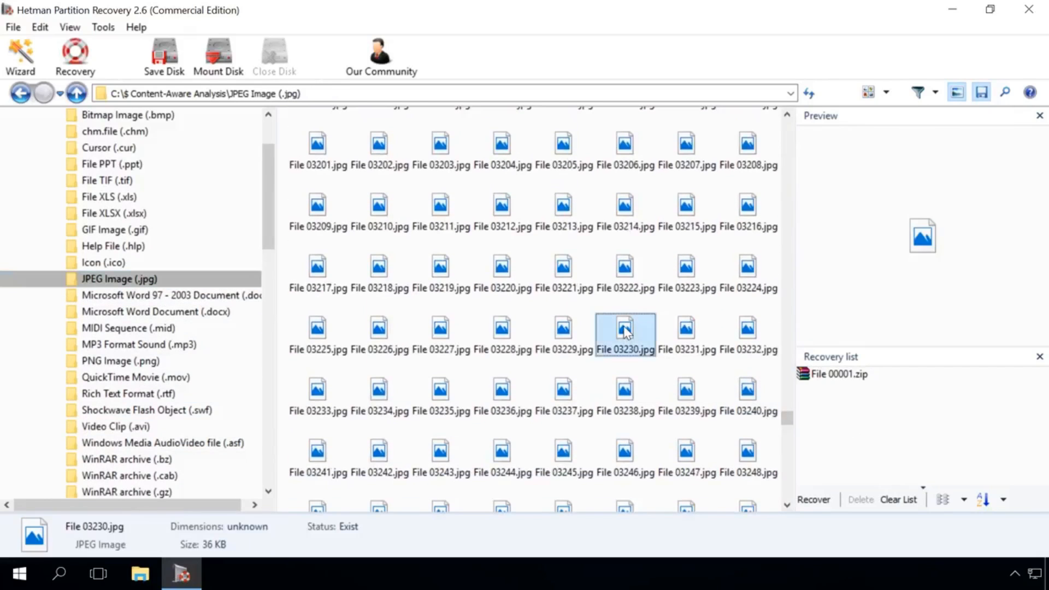
pyautogui.click(680, 335)
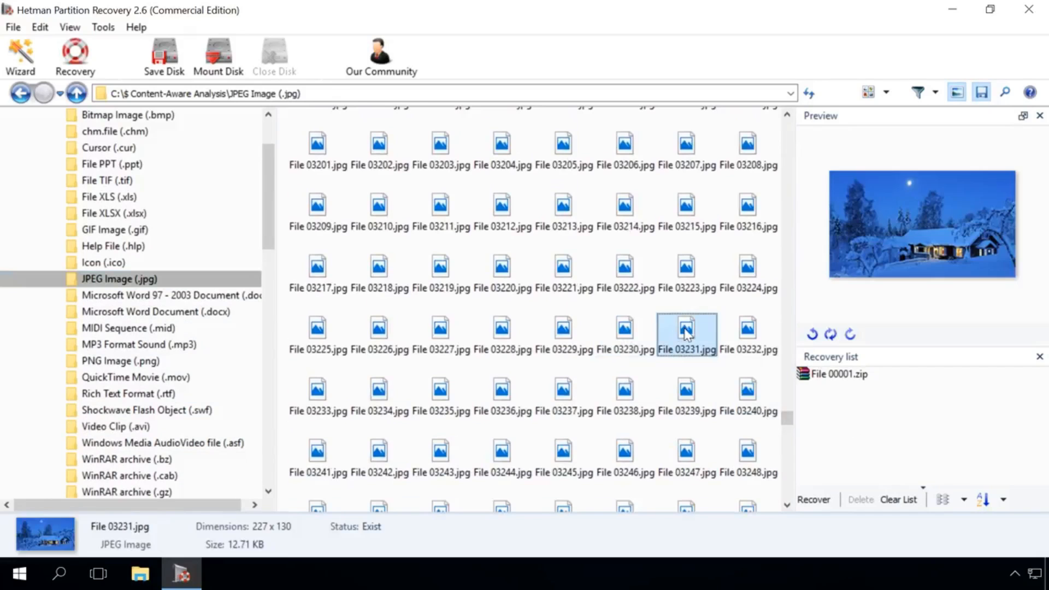
pyautogui.moveTo(680, 335); pyautogui.dragTo(842, 404)
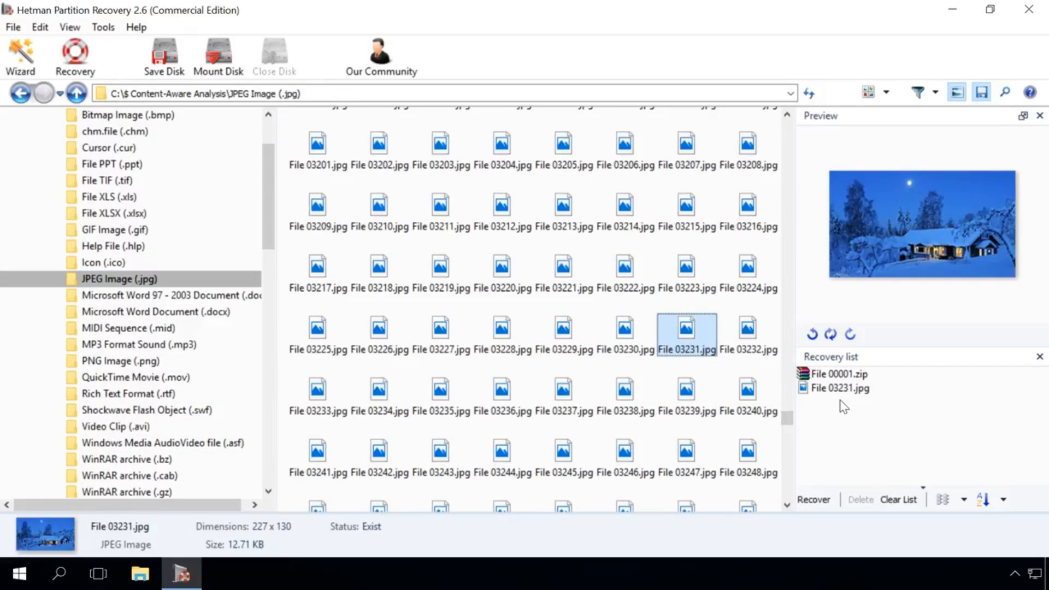
# Add File 00001.xls from the File XLS (.xls) folder to the recovery list.
pyautogui.scroll(1, 230, 218)
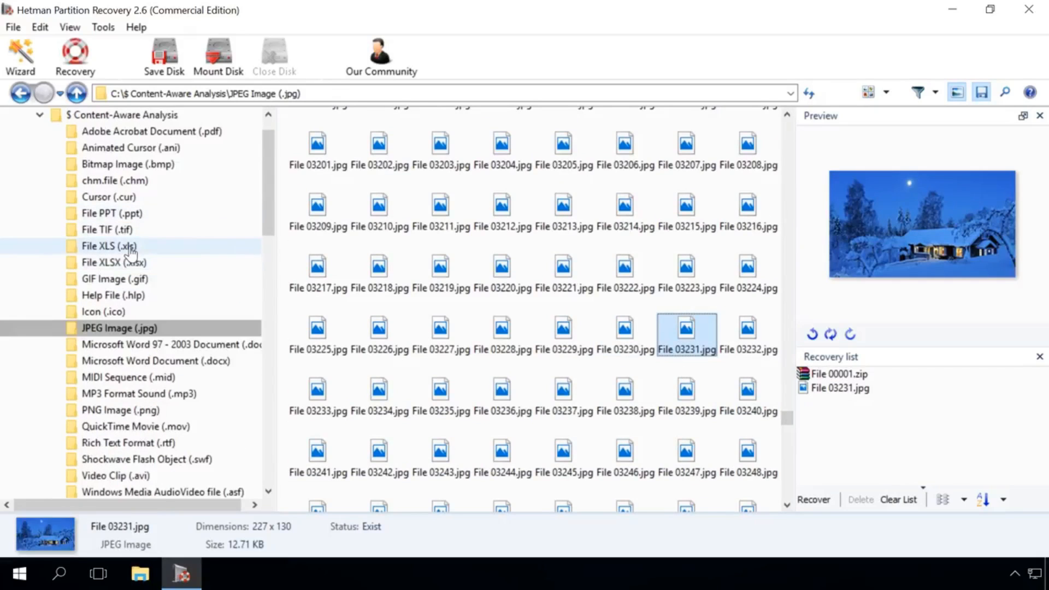
pyautogui.click(130, 246)
pyautogui.moveTo(335, 155); pyautogui.dragTo(842, 410)
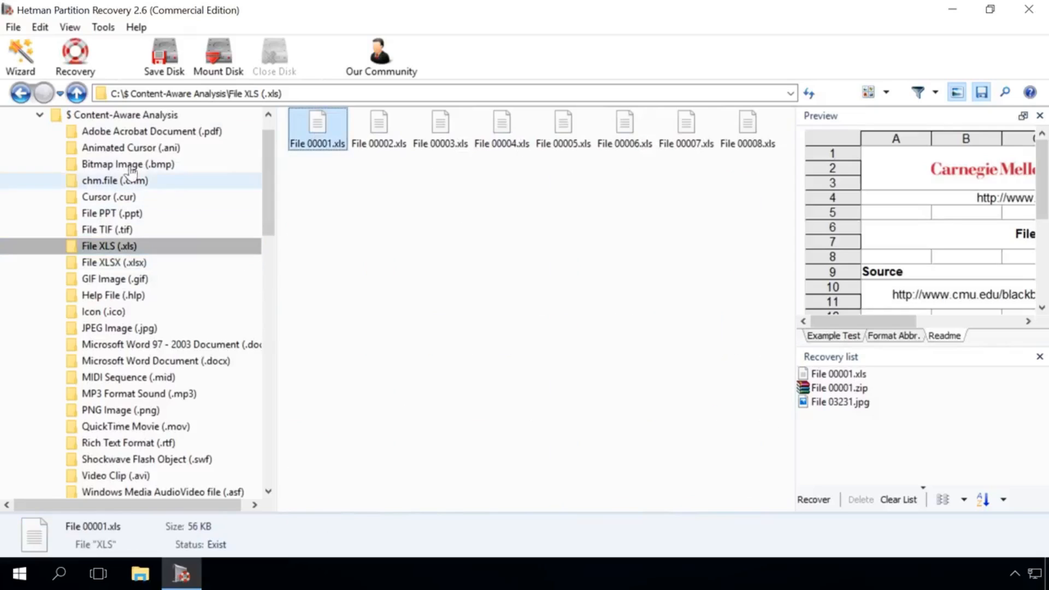
# Add Prices.xls, Recovering MySQL files and database tables.docx and Some text.txt from NTFS Partition 1's Users folder to the recovery list.
pyautogui.click(40, 115)
pyautogui.scroll(-4, 89, 286)
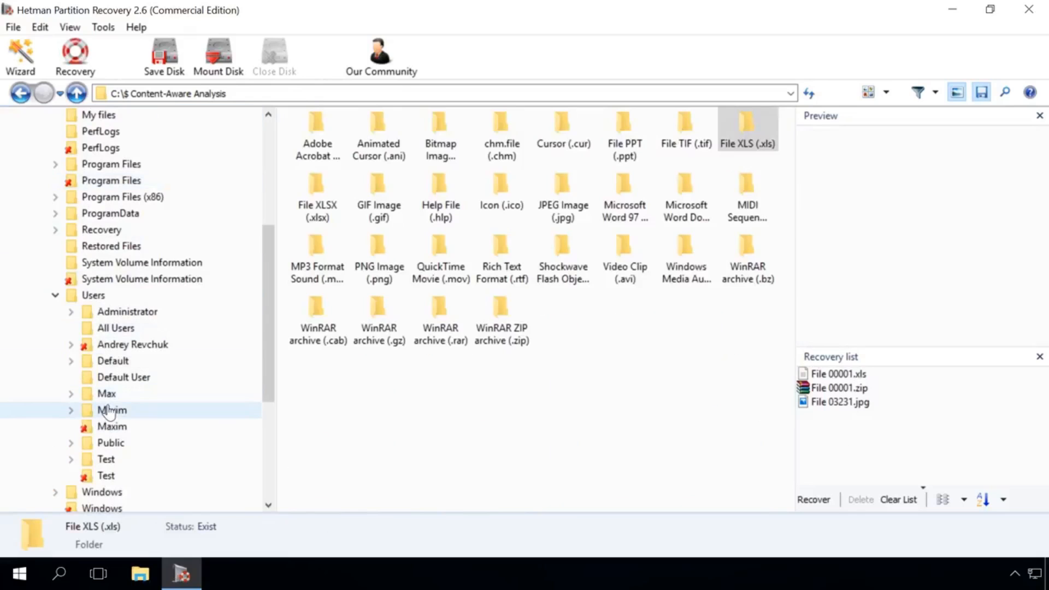
pyautogui.click(105, 297)
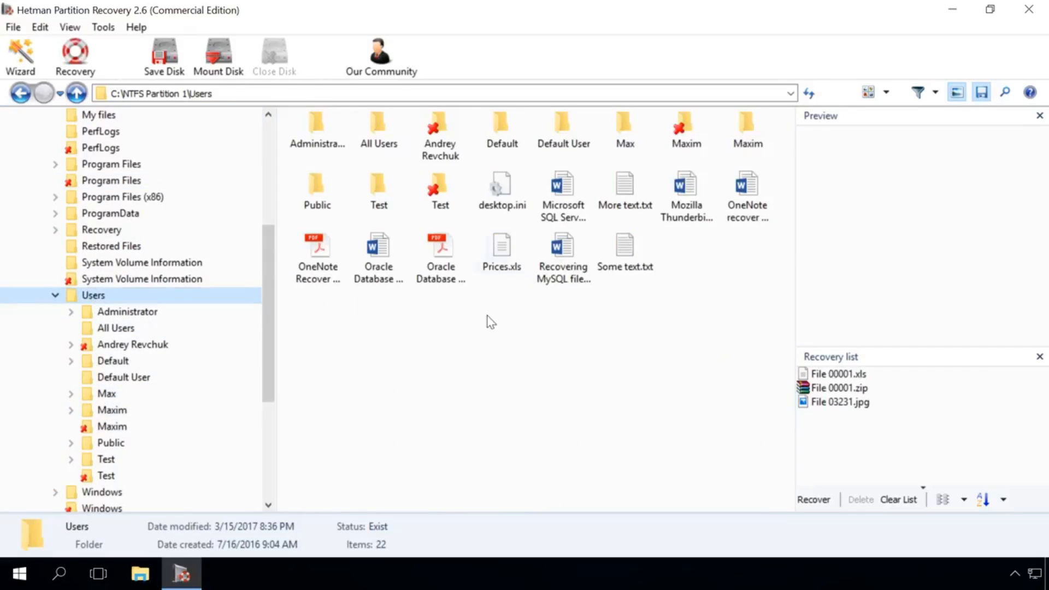
pyautogui.moveTo(487, 316); pyautogui.dragTo(618, 244)
pyautogui.moveTo(499, 250); pyautogui.dragTo(832, 446)
# Add the OneNote Recover Notebooks PDF and the Oracle Database Data Backup and Restore DOCX and PDF to the recovery list.
pyautogui.click(465, 328)
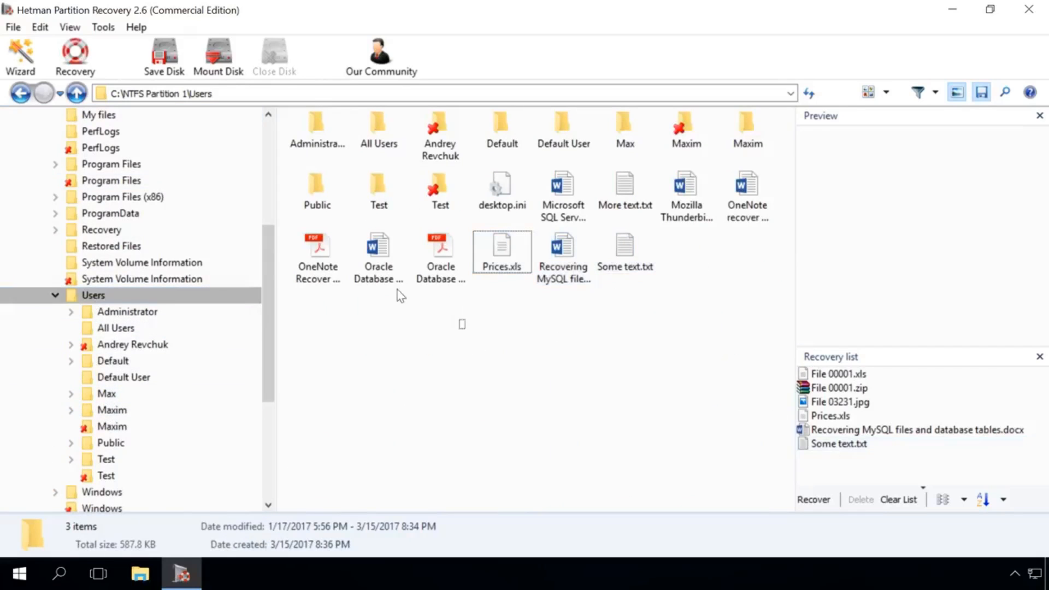
pyautogui.moveTo(400, 296); pyautogui.dragTo(812, 467)
pyautogui.click(723, 441)
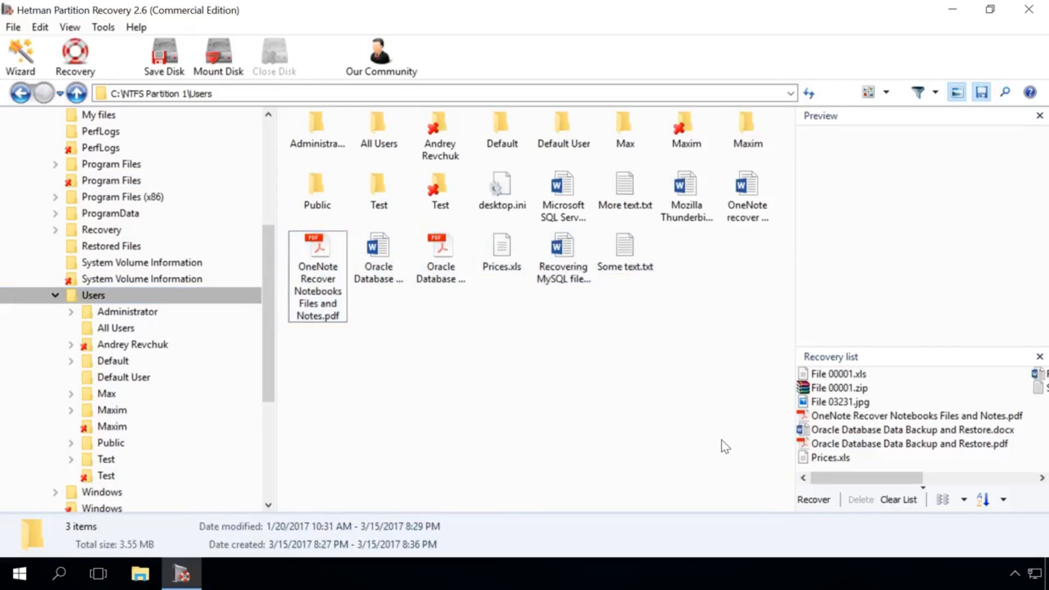
# Recover the listed files to hard disk, creating New folder on Local Disk (E:) as the destination, and finish the wizard.
pyautogui.click(810, 500)
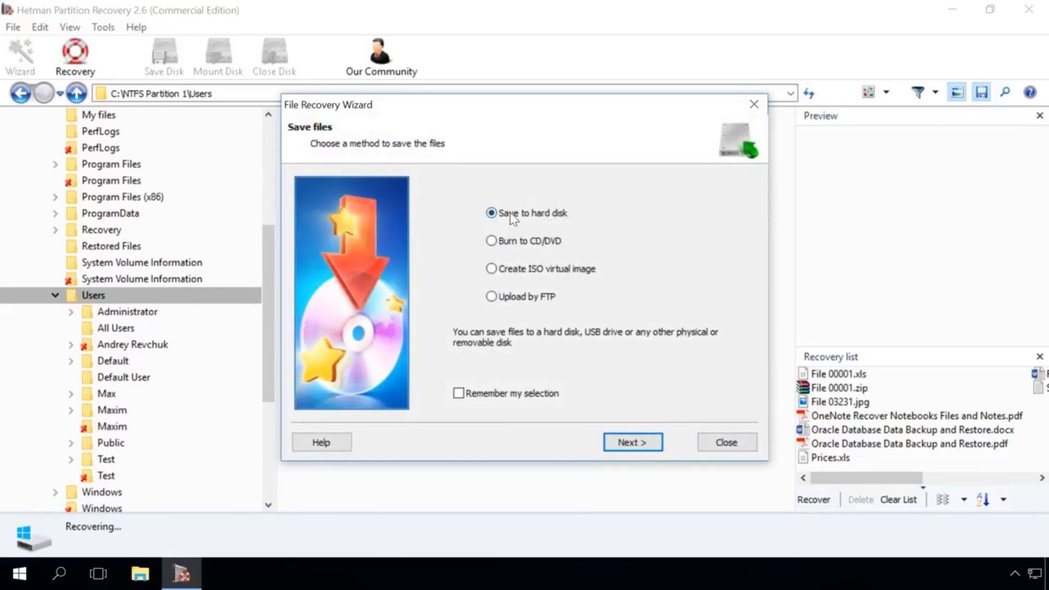
pyautogui.click(631, 443)
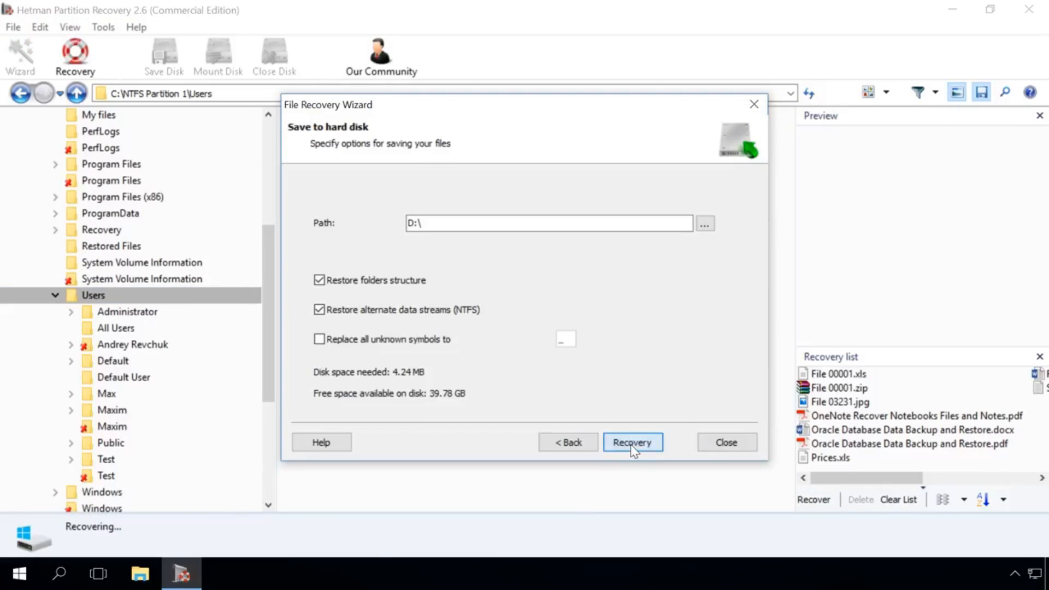
pyautogui.click(705, 224)
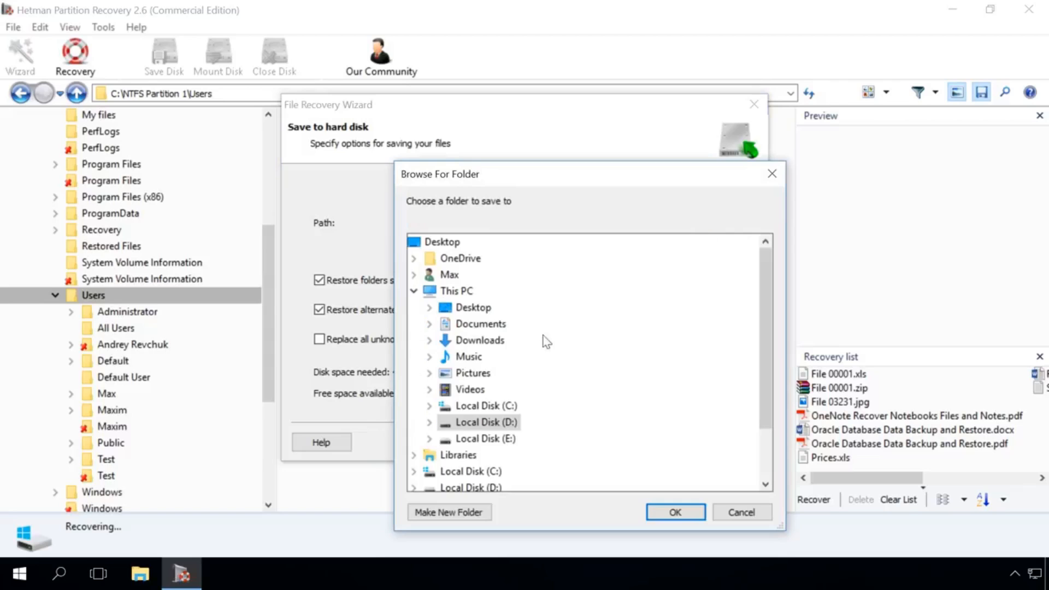
pyautogui.click(462, 512)
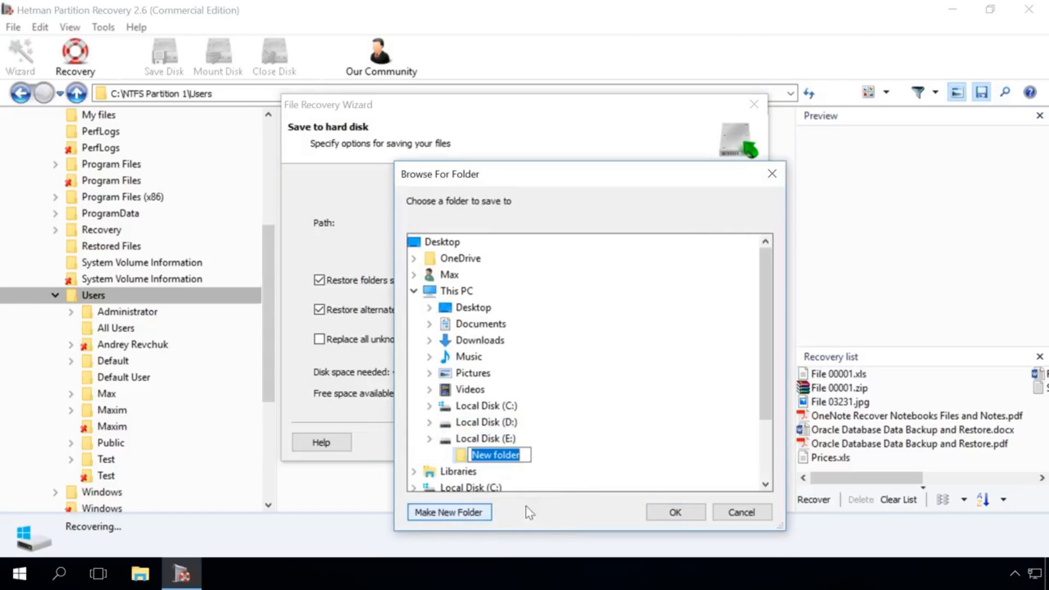
pyautogui.click(677, 513)
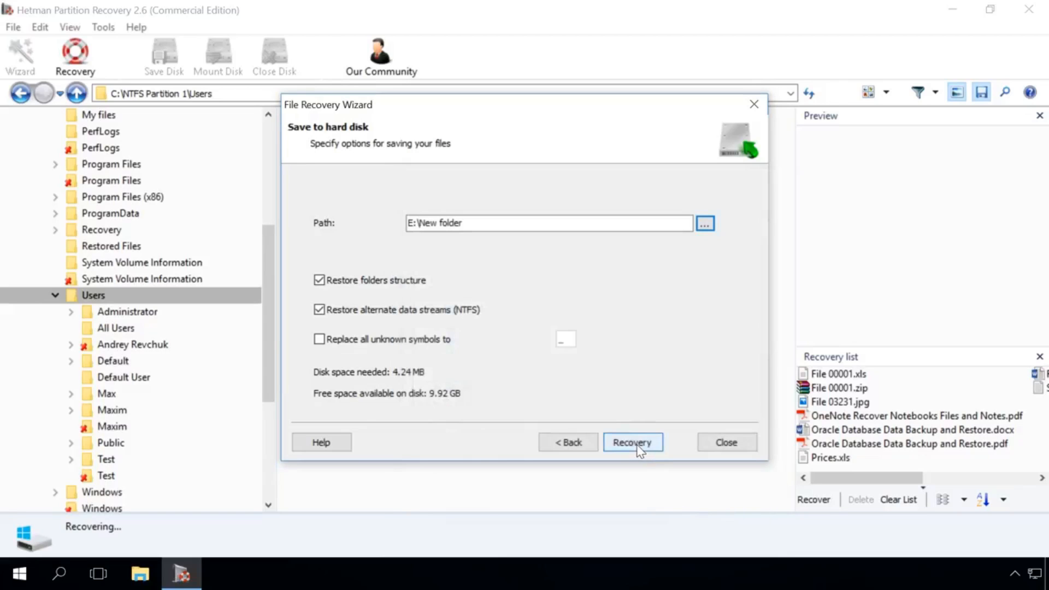
pyautogui.click(632, 443)
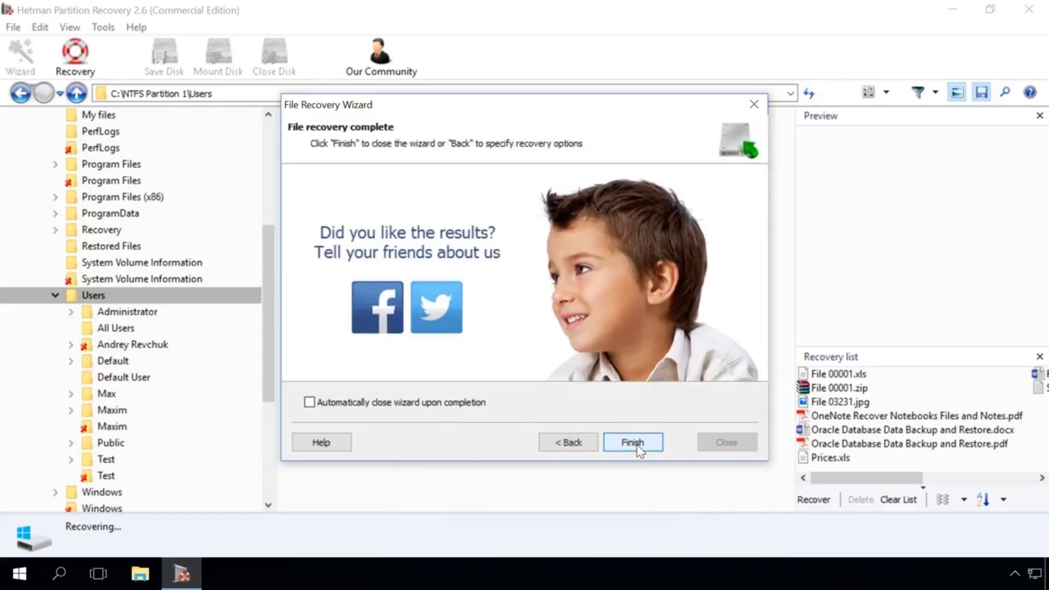
pyautogui.click(632, 443)
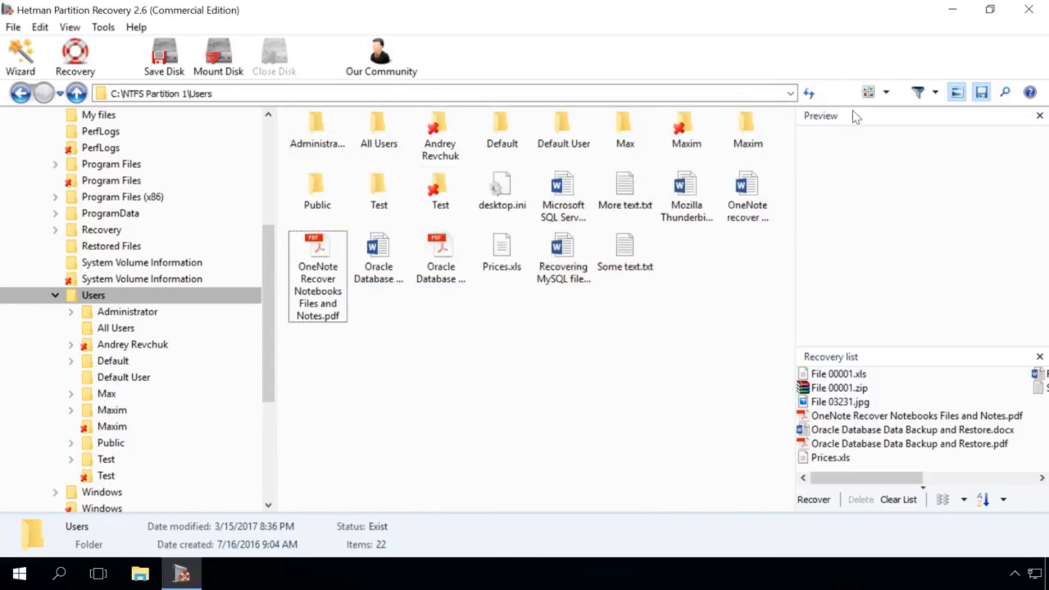
# Switch to File Explorer, examine the recovered files in E:\New folder and close the window.
pyautogui.click(953, 9)
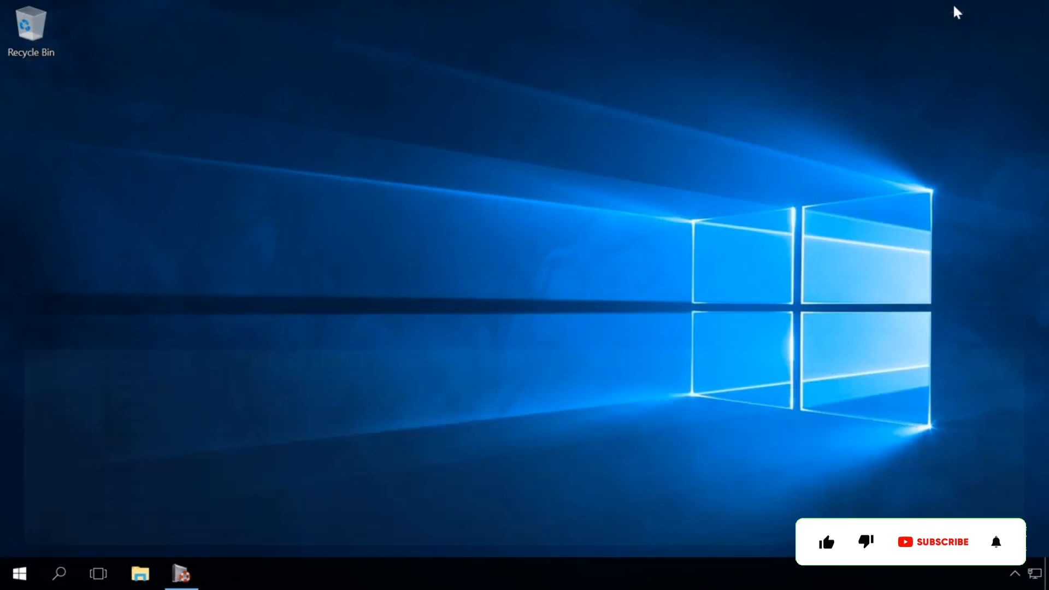
pyautogui.click(149, 575)
pyautogui.doubleClick(473, 393)
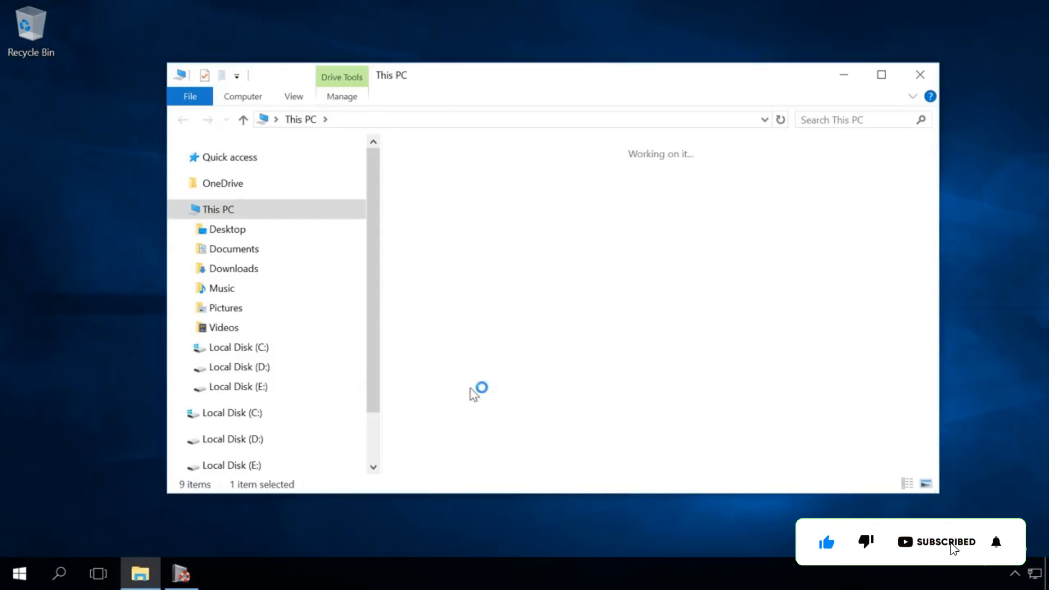
pyautogui.doubleClick(452, 211)
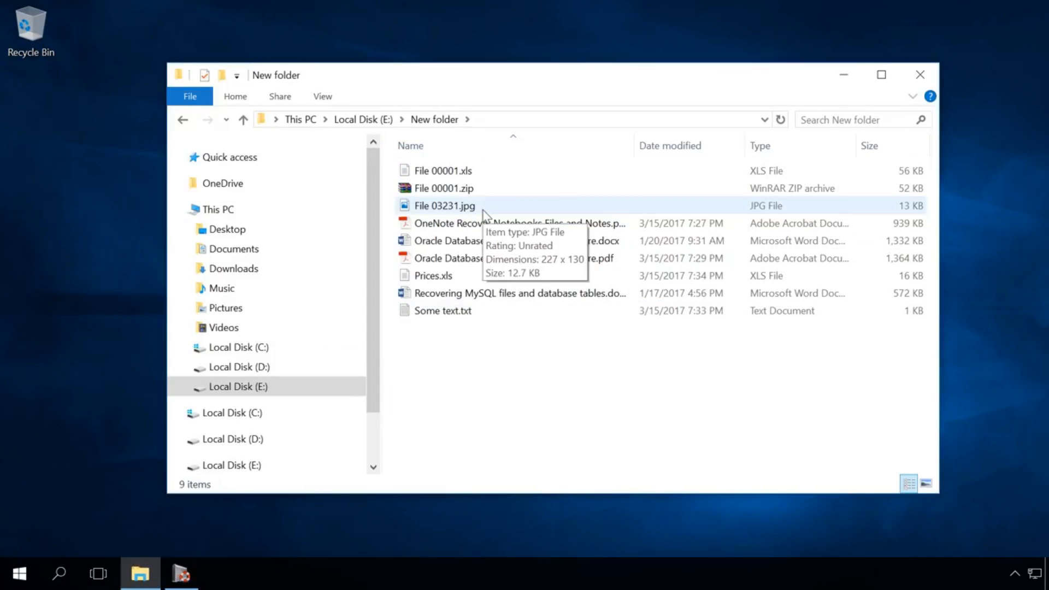
pyautogui.click(924, 75)
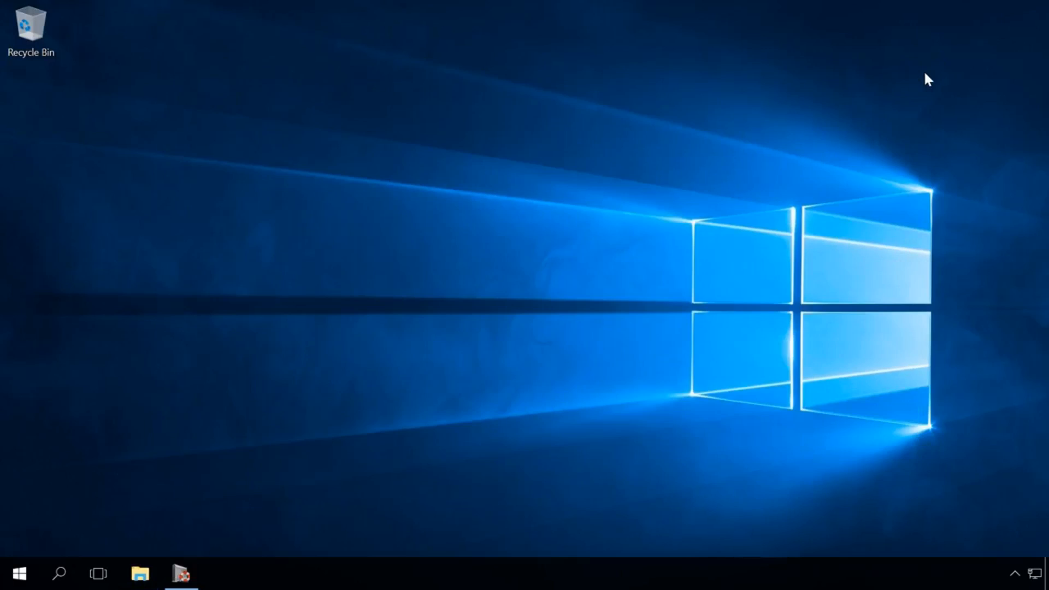
# Return to Hetman Partition Recovery and start a full analysis of the 60 GB VMware physical disk, including NTFS, FAT and content-aware analysis.
pyautogui.click(182, 573)
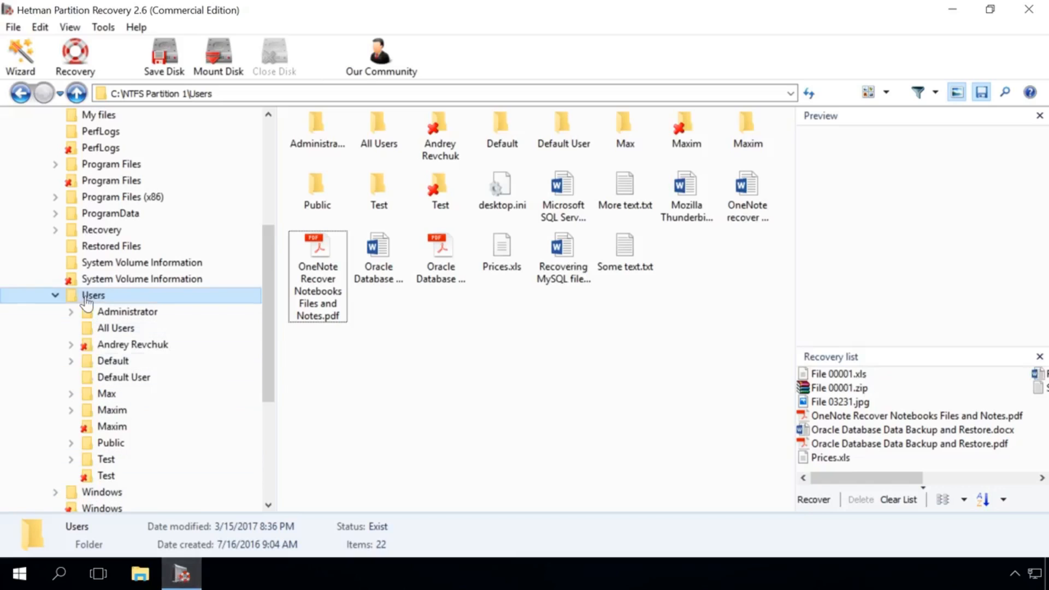
pyautogui.scroll(5, 141, 297)
pyautogui.click(25, 136)
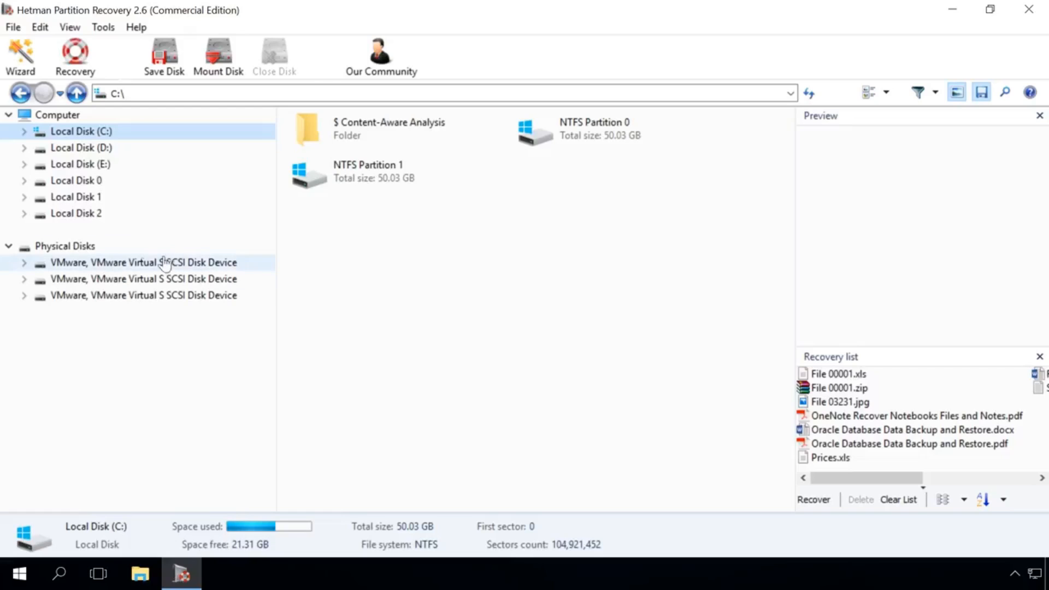
pyautogui.click(100, 246)
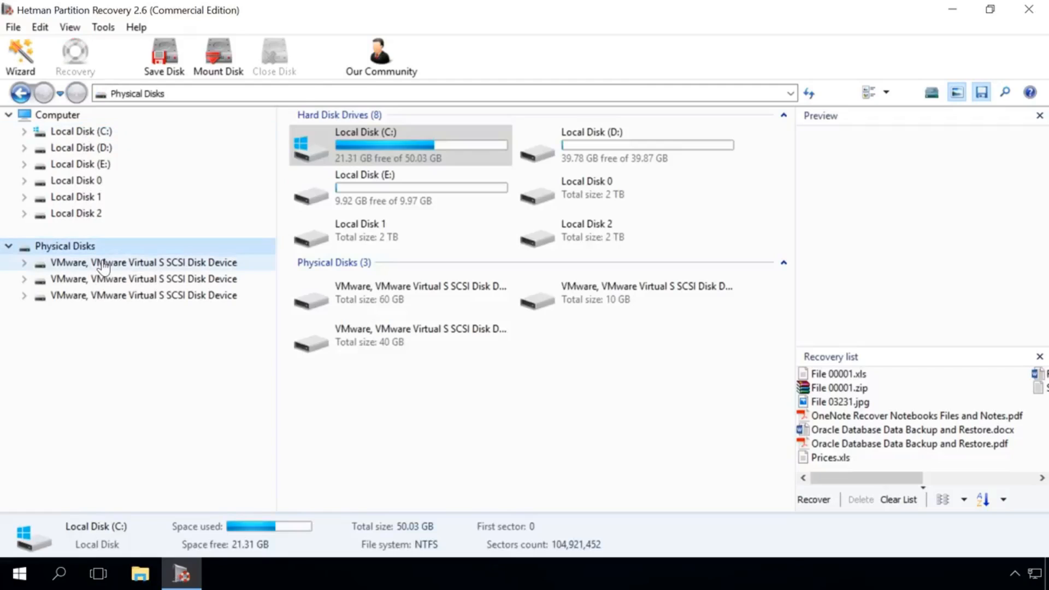
pyautogui.doubleClick(104, 264)
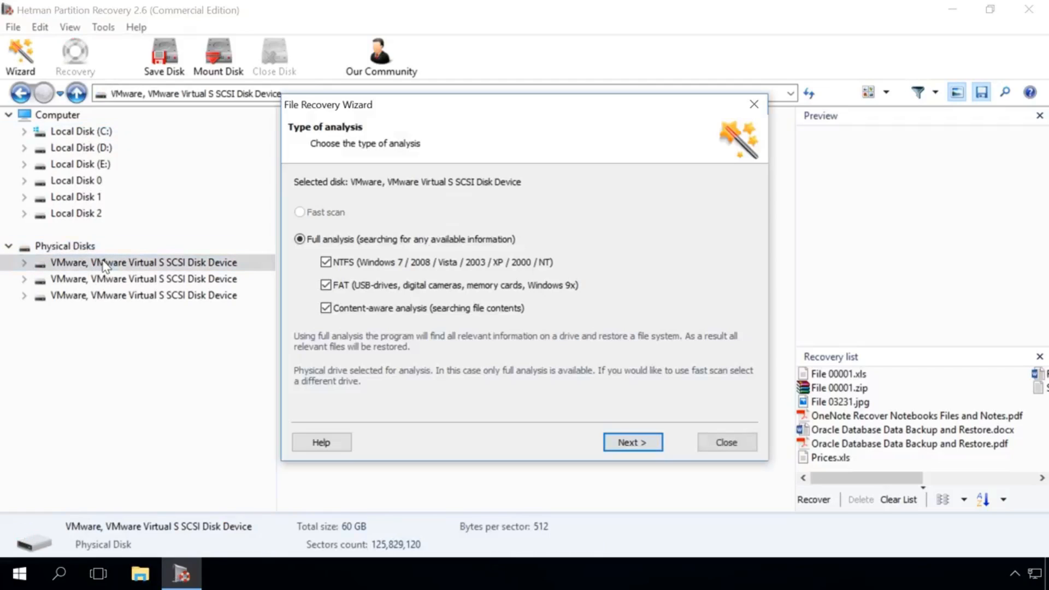
pyautogui.click(627, 445)
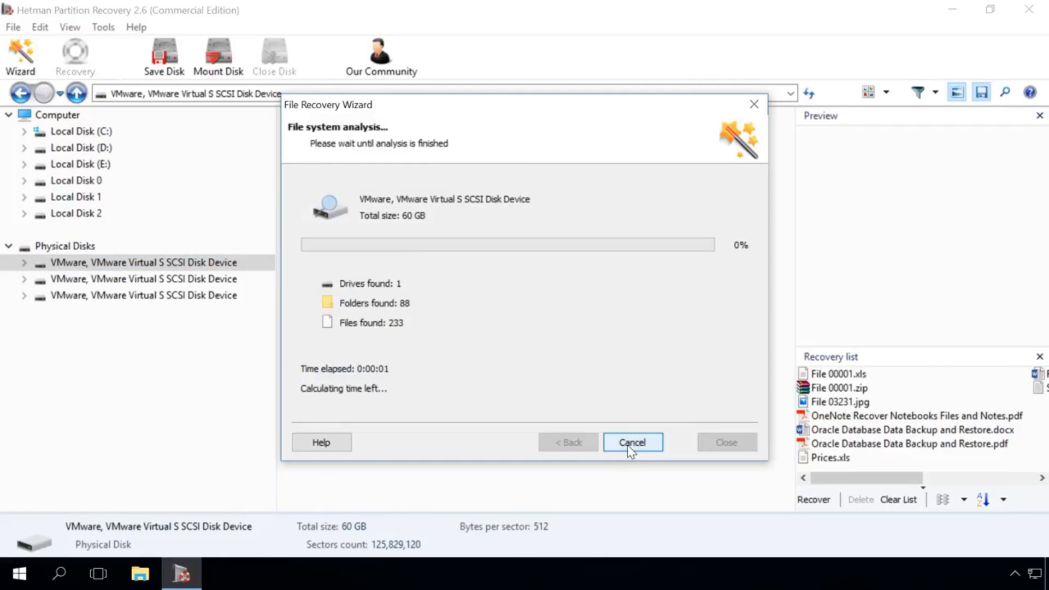